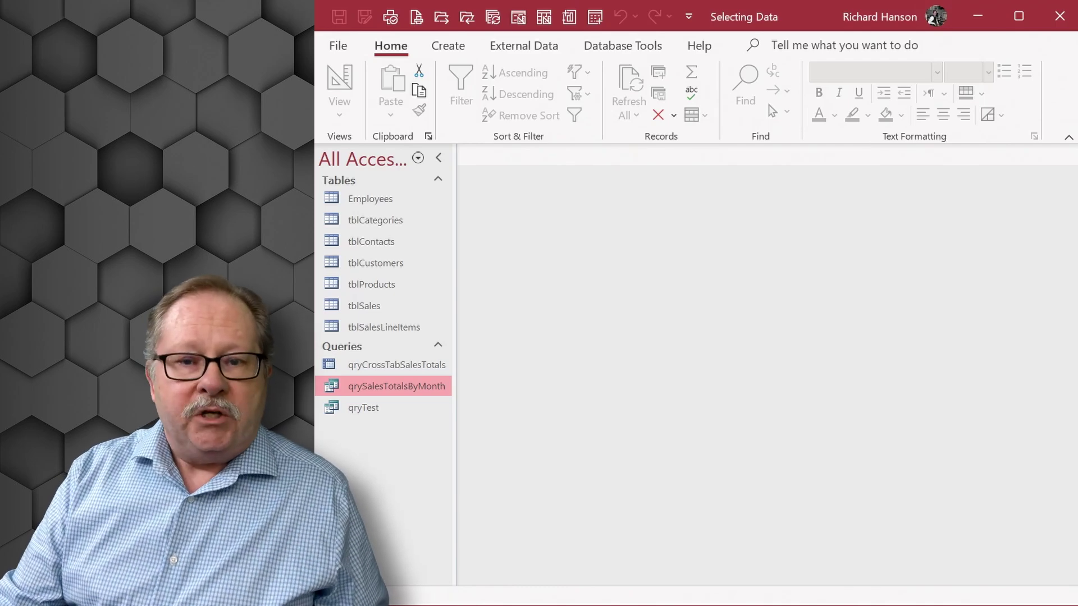
Open the Relationships window linking tblCustomers, tblSales, tblSalesLineItems, tblProducts and tblCategories
click(616, 43)
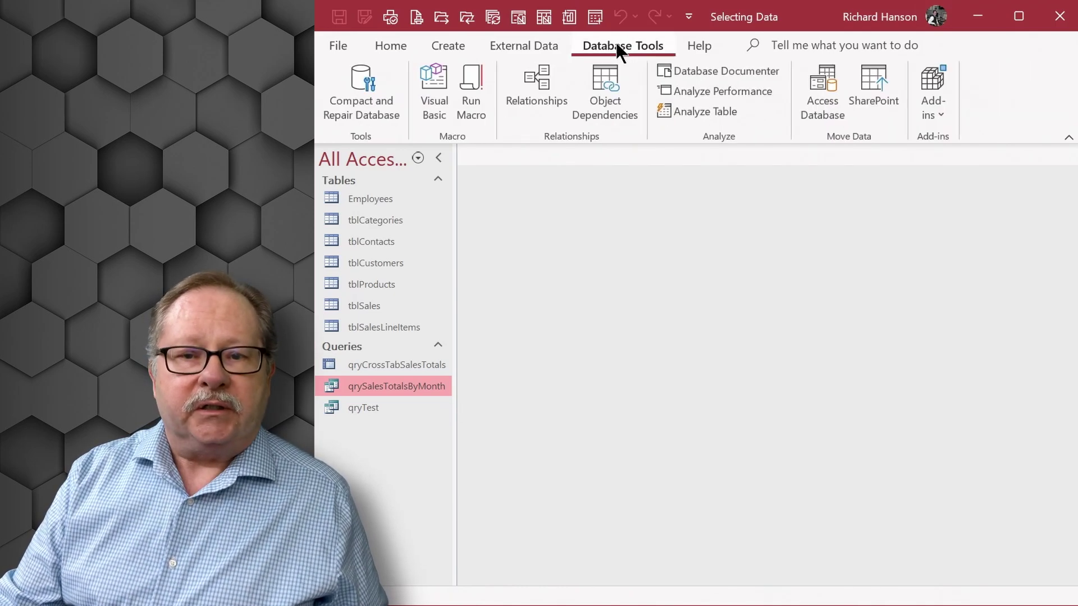
click(543, 92)
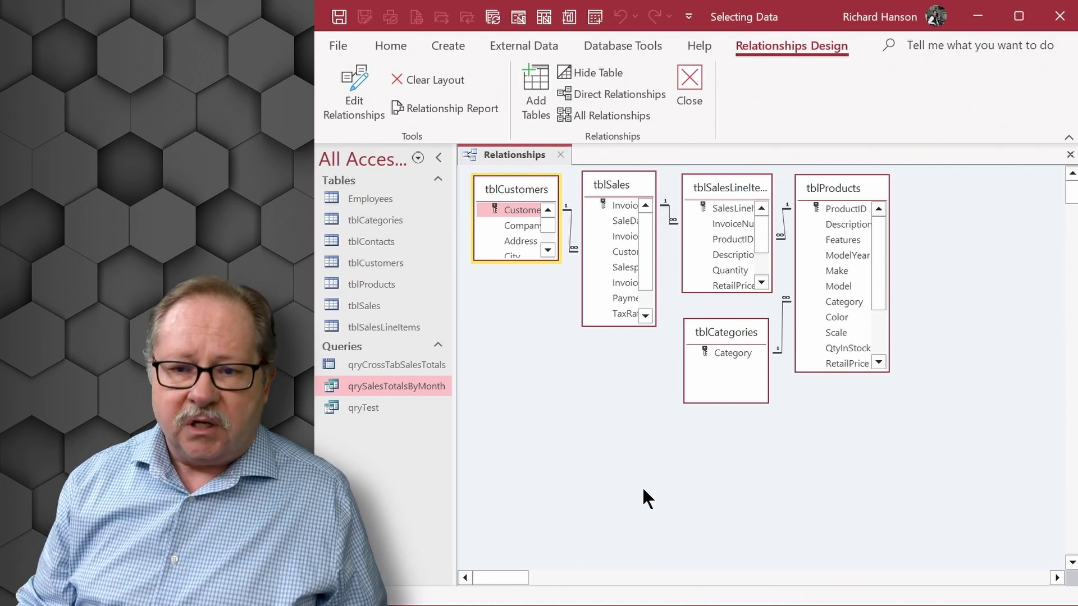
Close the Relationships window and start a new blank query in Design view
click(560, 155)
click(443, 48)
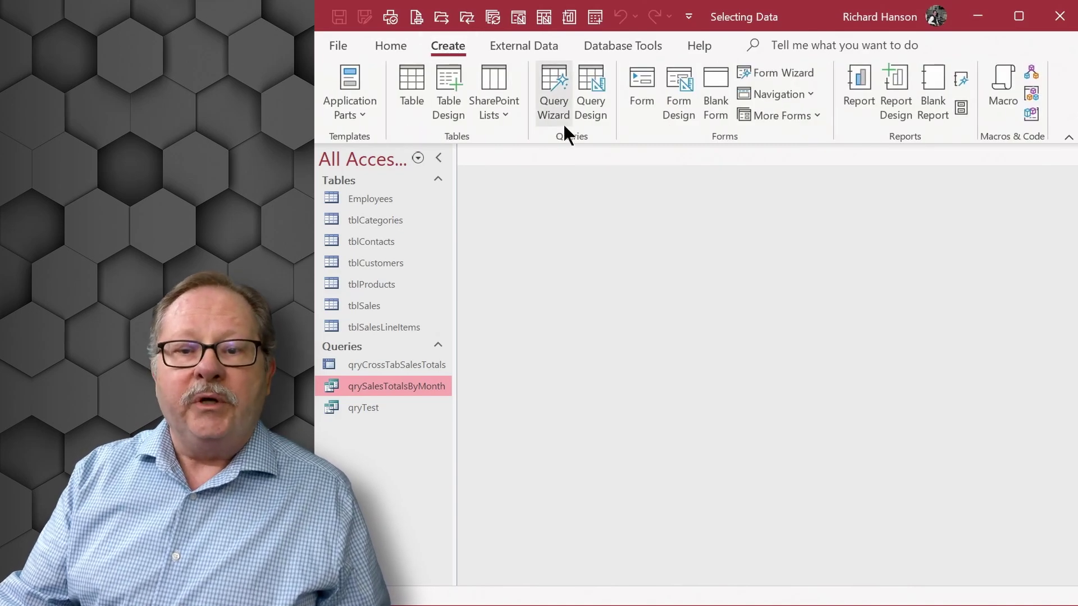
click(592, 98)
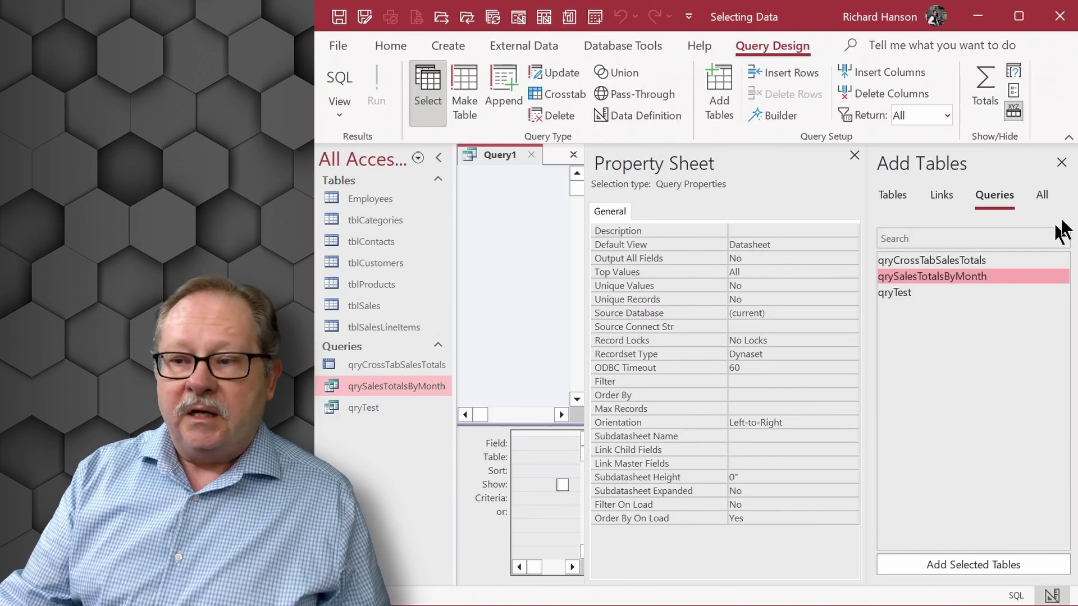
click(854, 154)
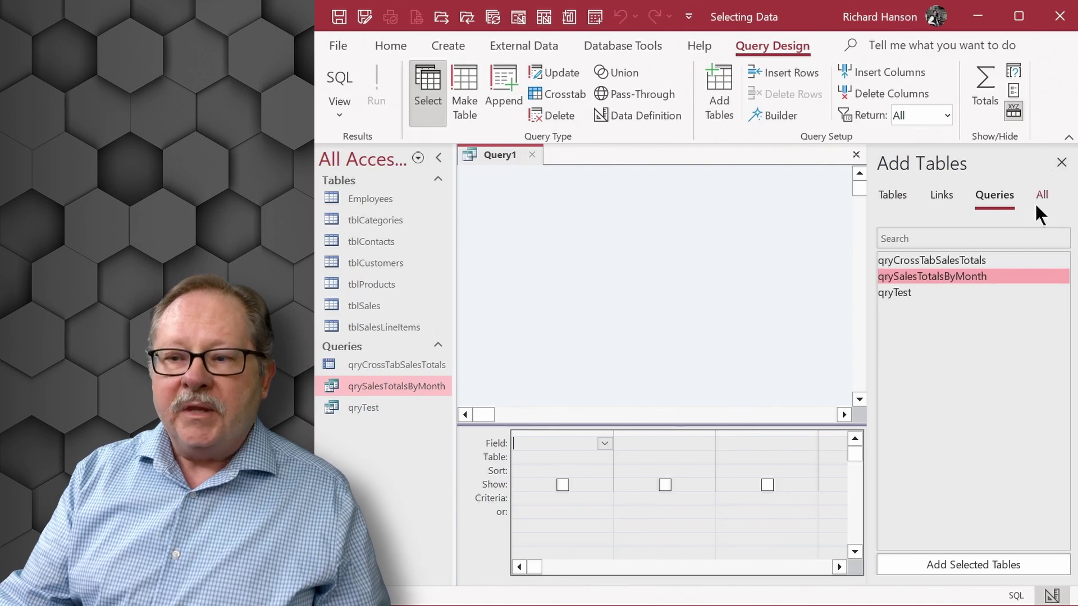
Add tblCategories, tblCustomers, tblProducts, tblSales and tblSalesLineItems to the query design
click(892, 194)
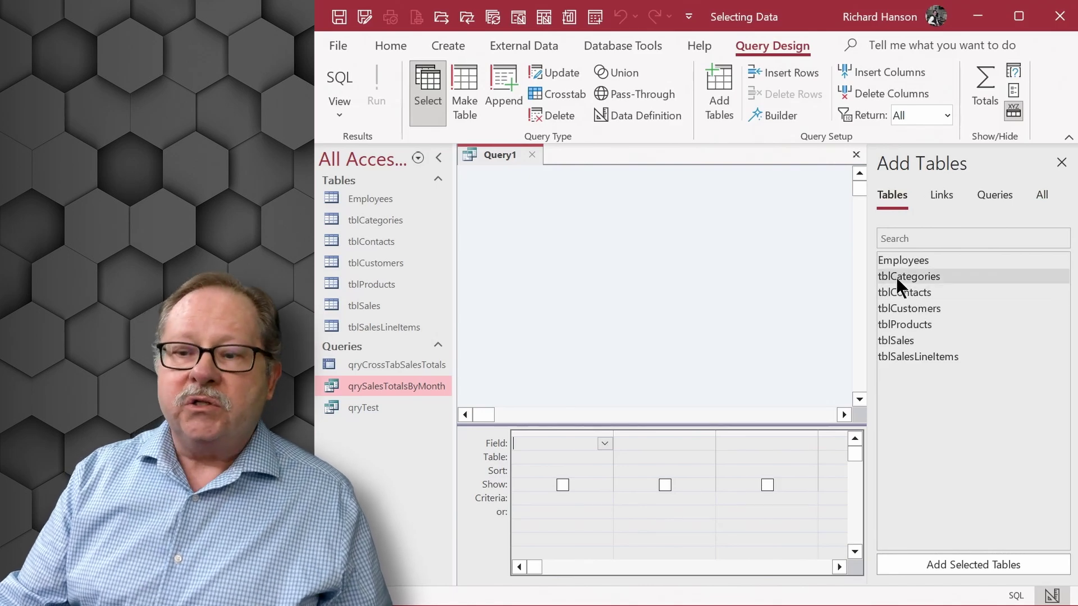
double_click(899, 276)
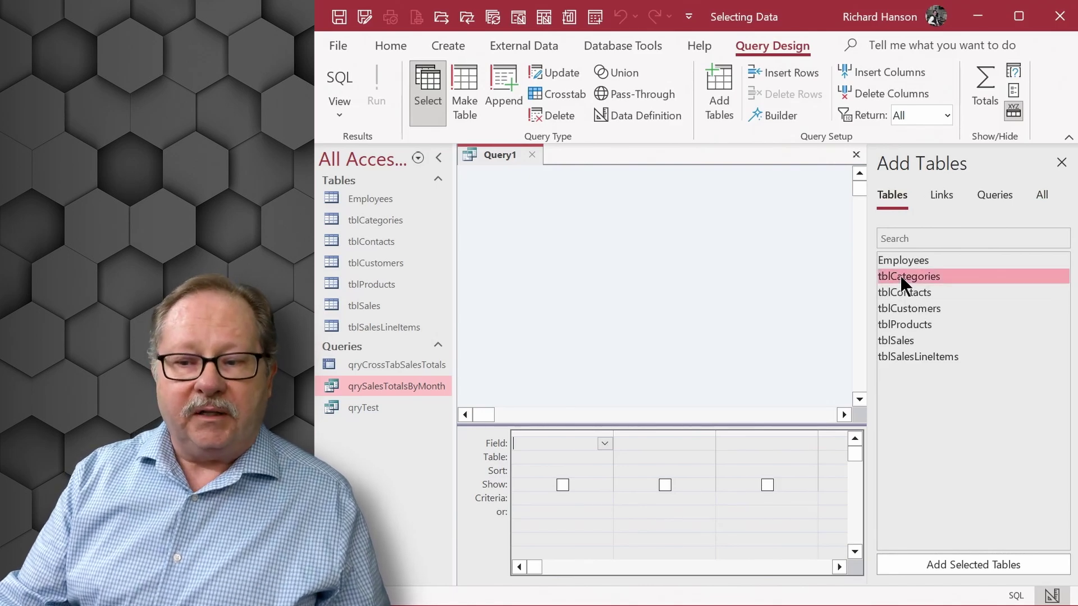
double_click(905, 306)
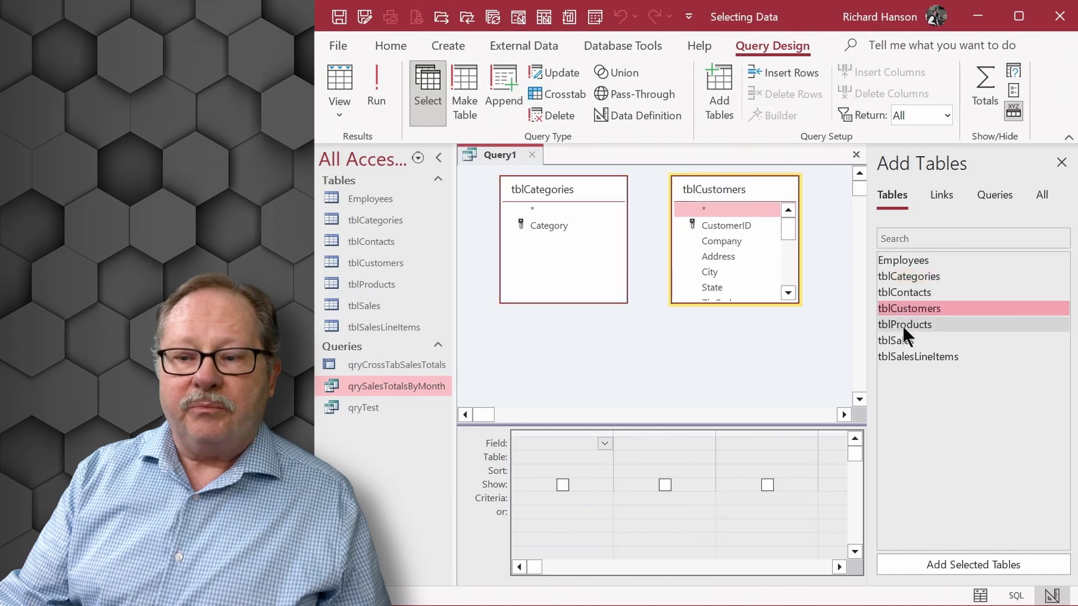
double_click(901, 324)
double_click(905, 340)
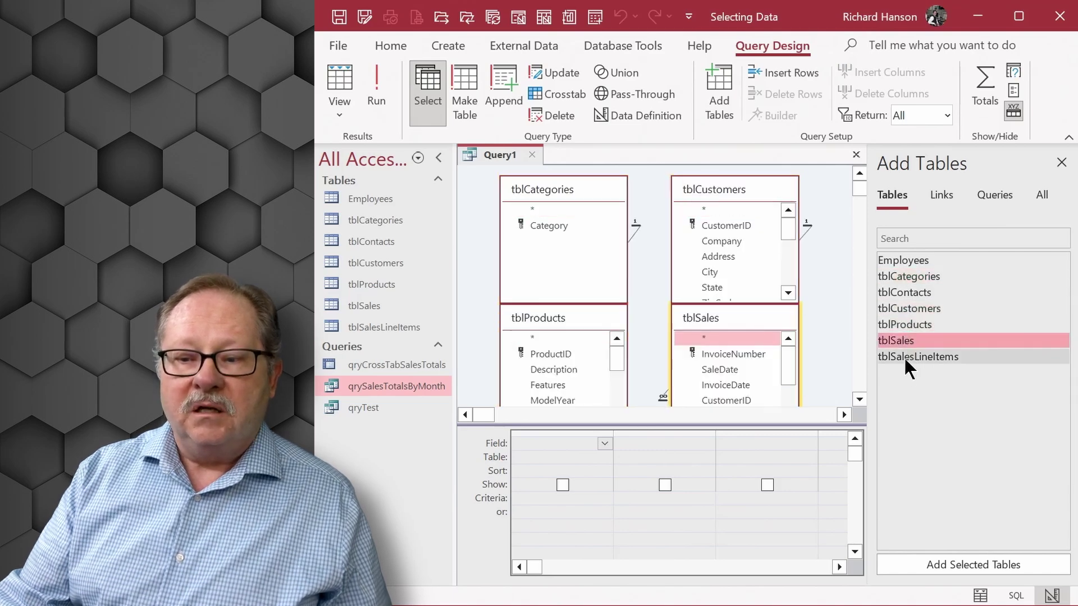
double_click(906, 356)
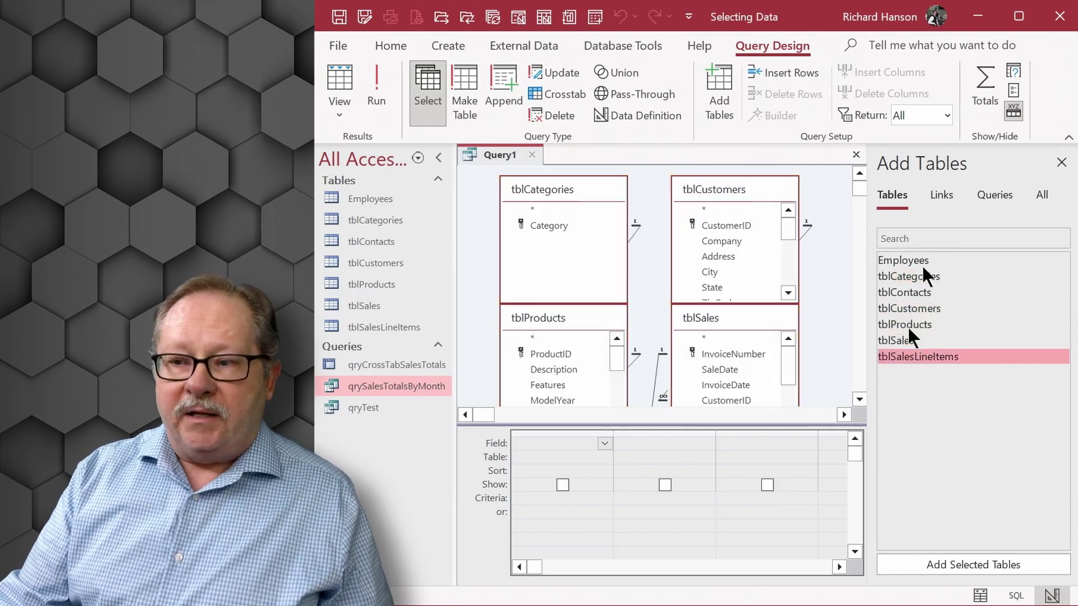
click(1060, 168)
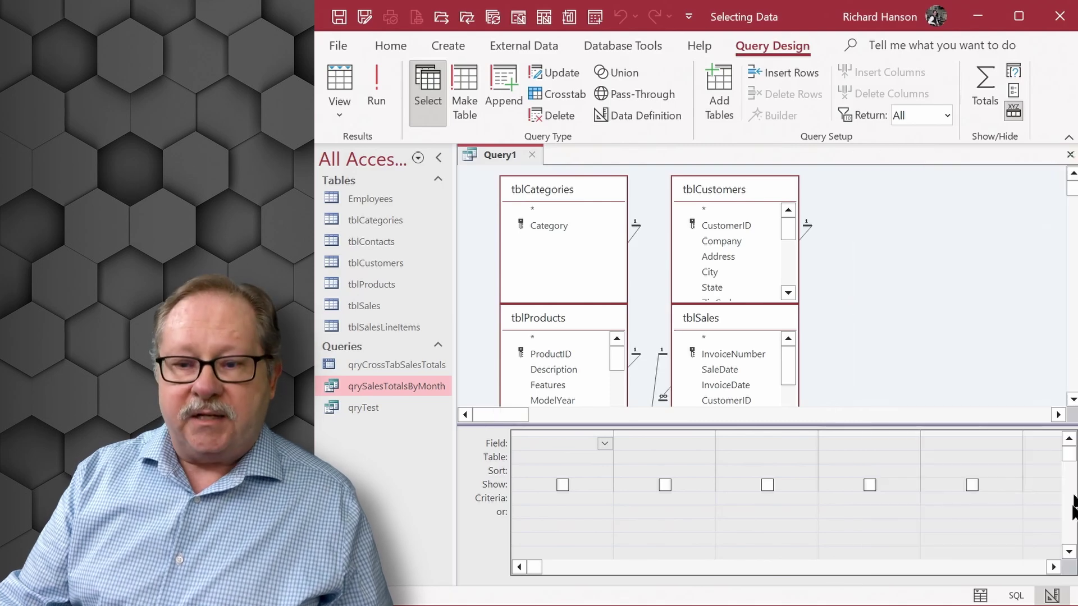
Rearrange the field lists into a row of tblCustomers, tblProducts, tblSalesLineItems and tblSales, with tblCategories beneath
drag(716, 319, 954, 215)
drag(555, 317, 563, 251)
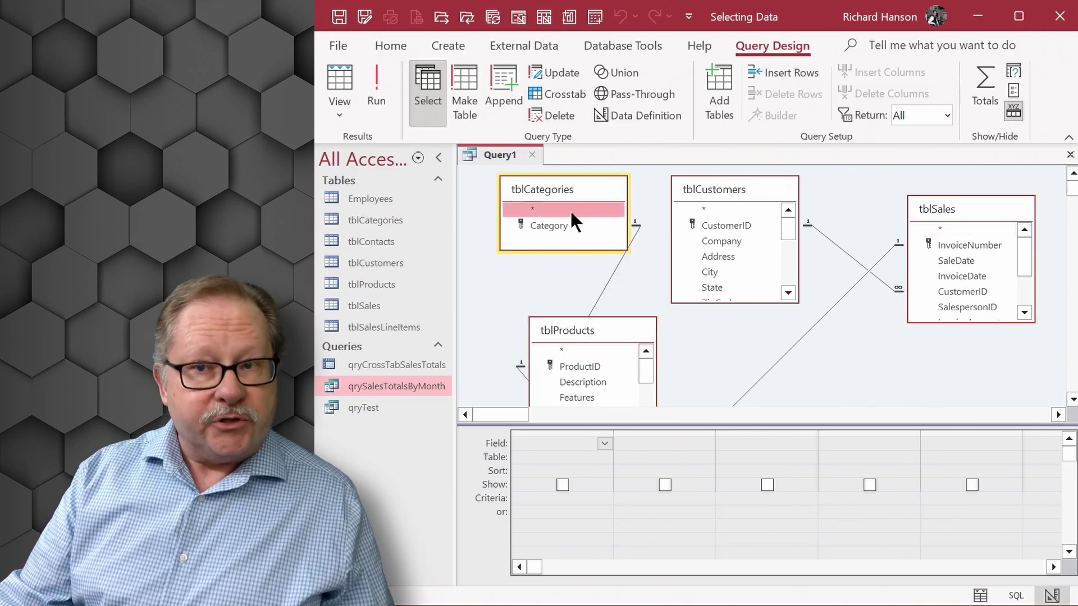
drag(576, 192, 544, 190)
drag(561, 339, 673, 189)
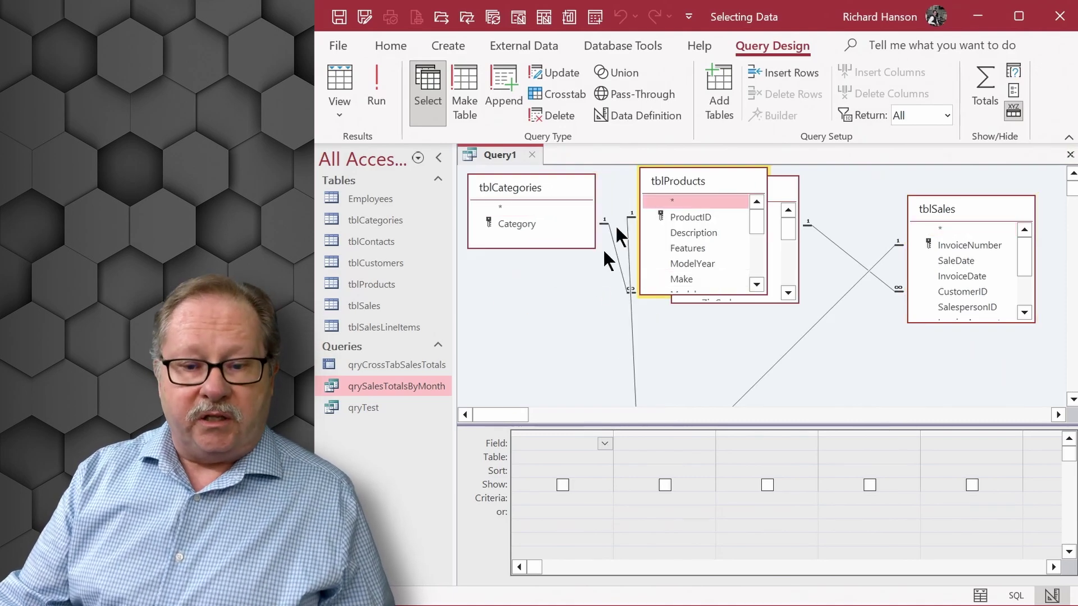
drag(779, 189, 581, 278)
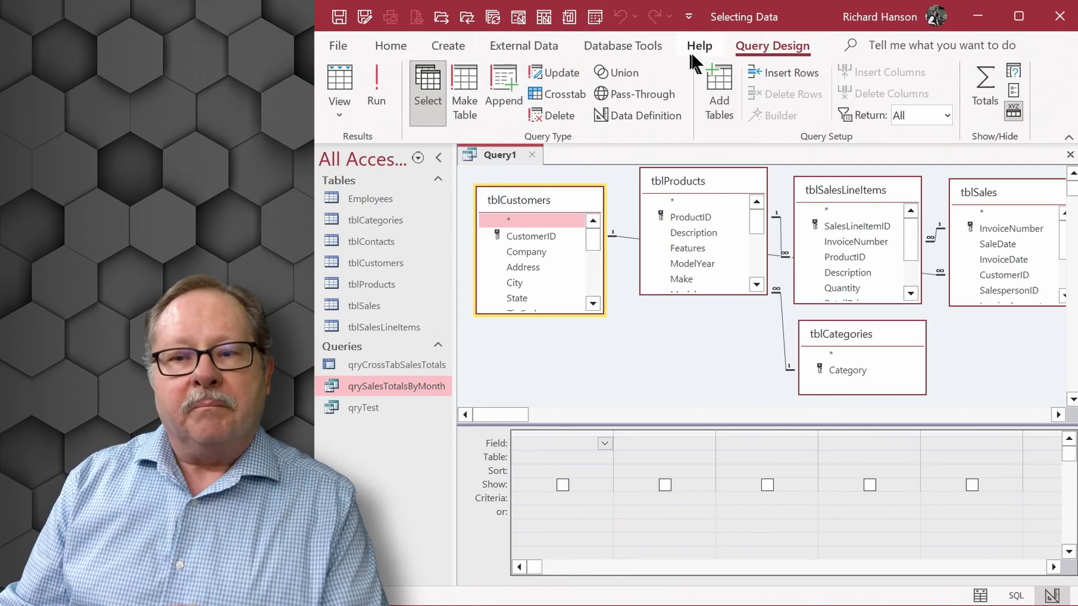
click(717, 89)
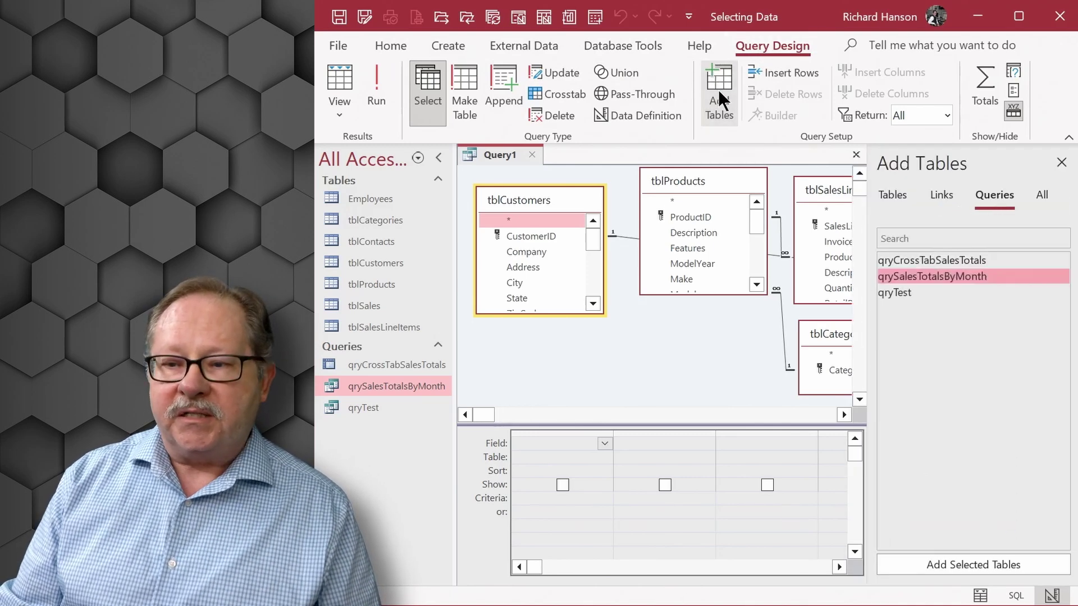
click(892, 190)
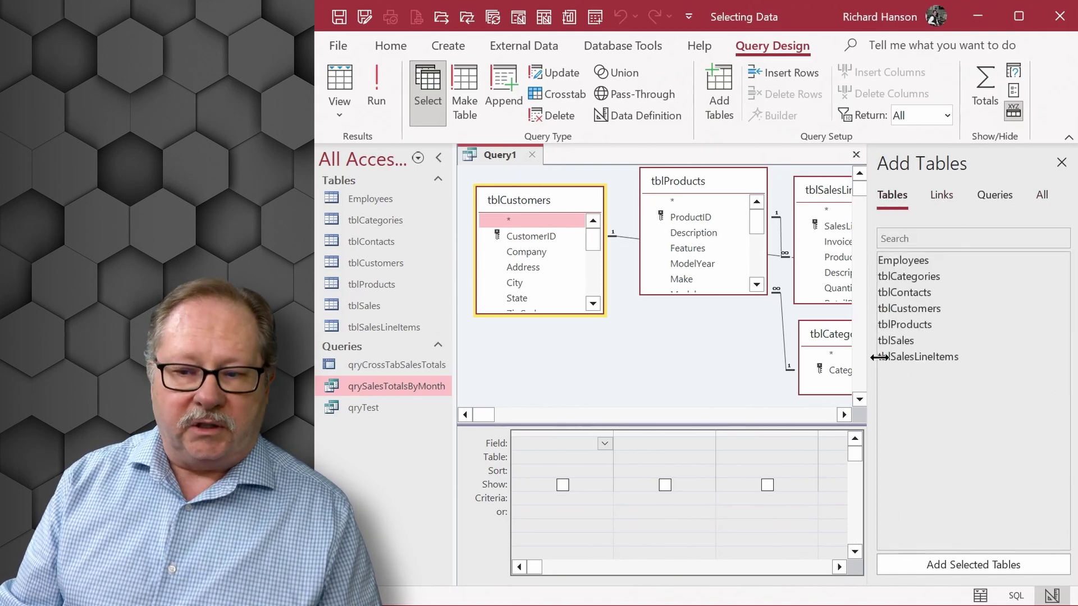
click(1060, 164)
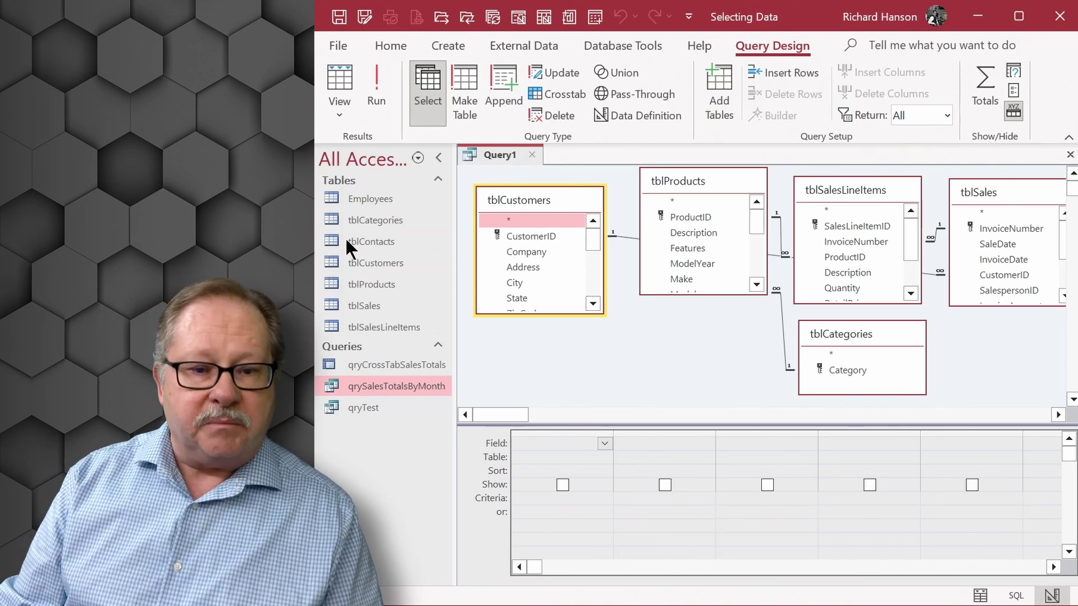
drag(358, 198, 665, 331)
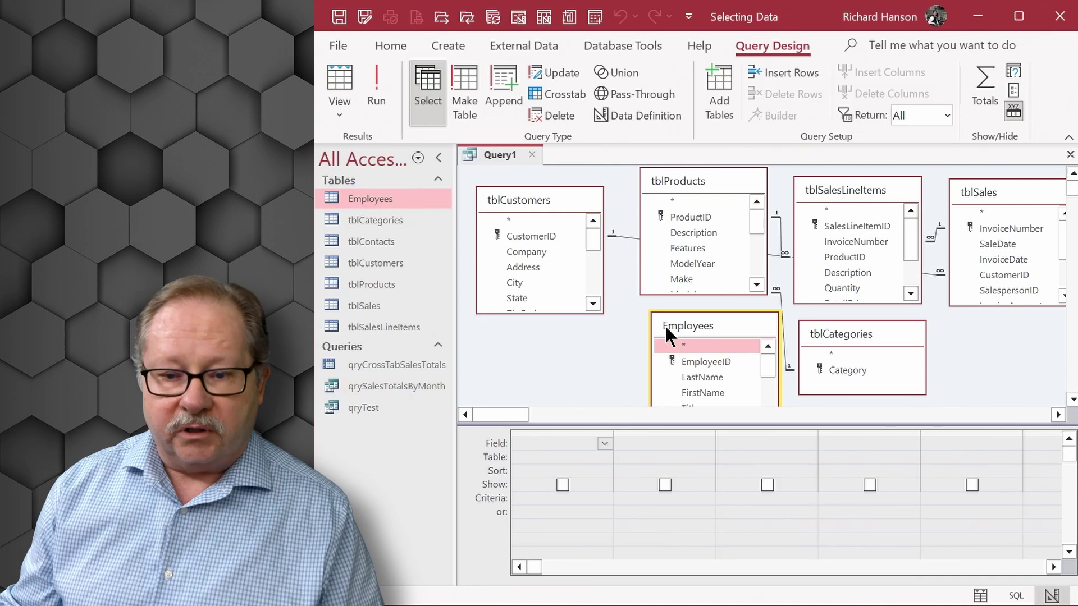
drag(690, 326, 648, 256)
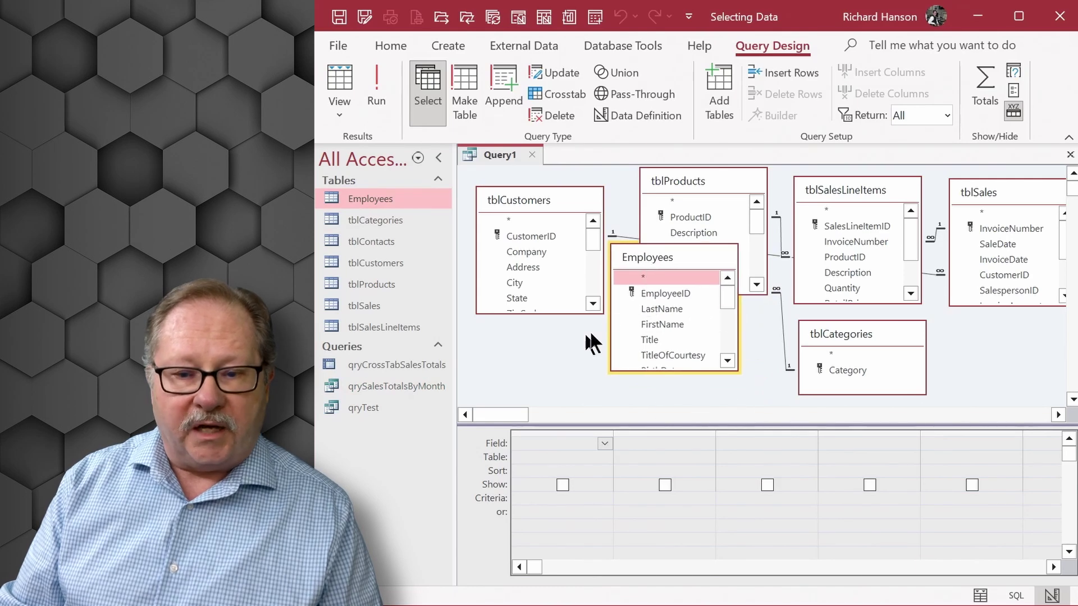
key(Delete)
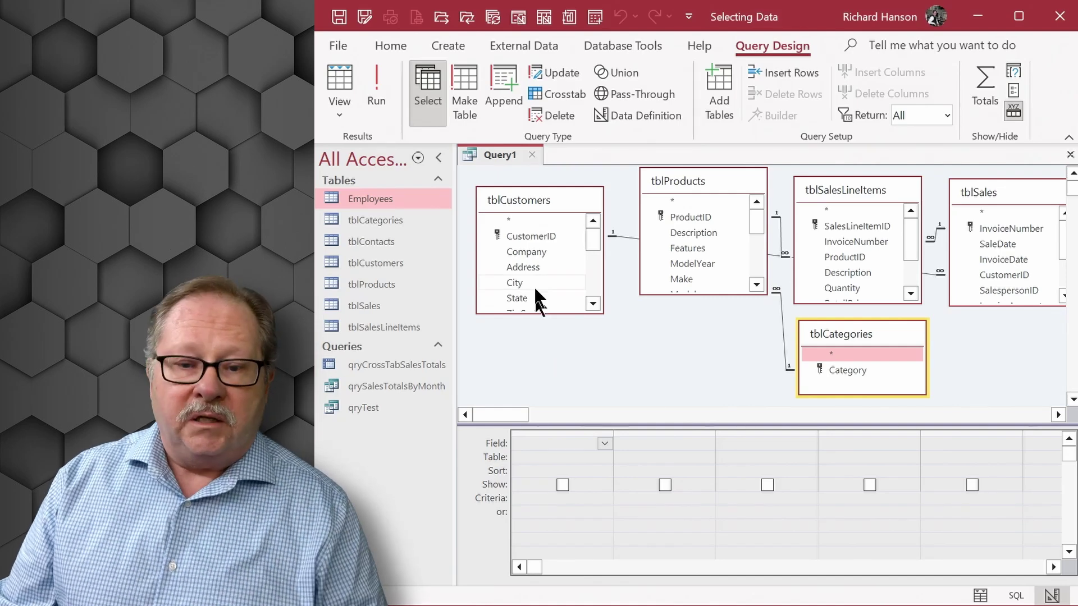
Add tblCustomers' Company, Address, City, State, ZipCode and Phone fields to the design grid
double_click(520, 251)
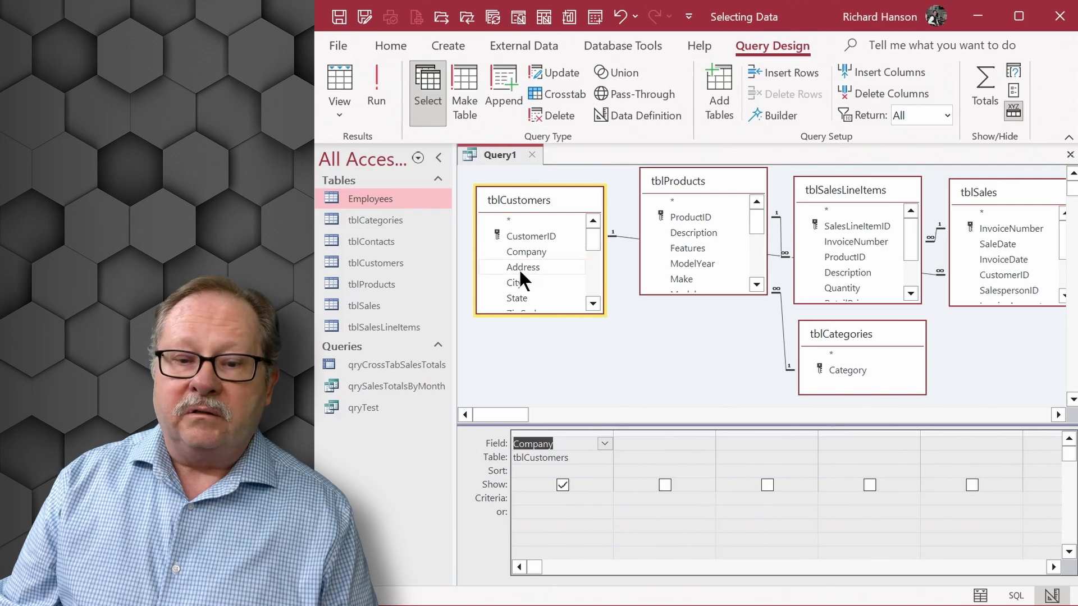
double_click(518, 270)
drag(511, 278, 741, 452)
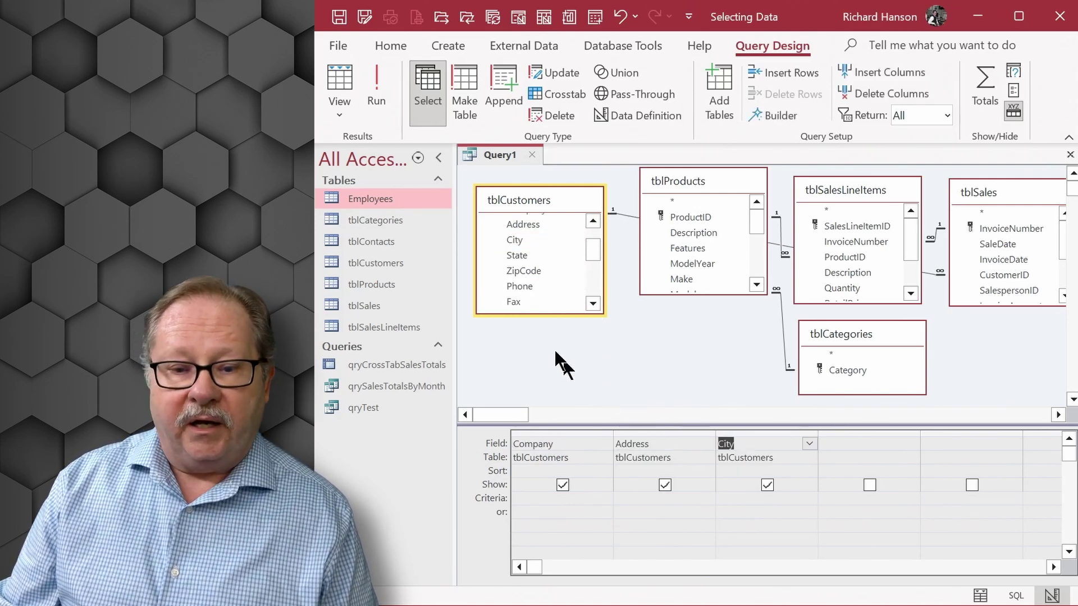
click(520, 286)
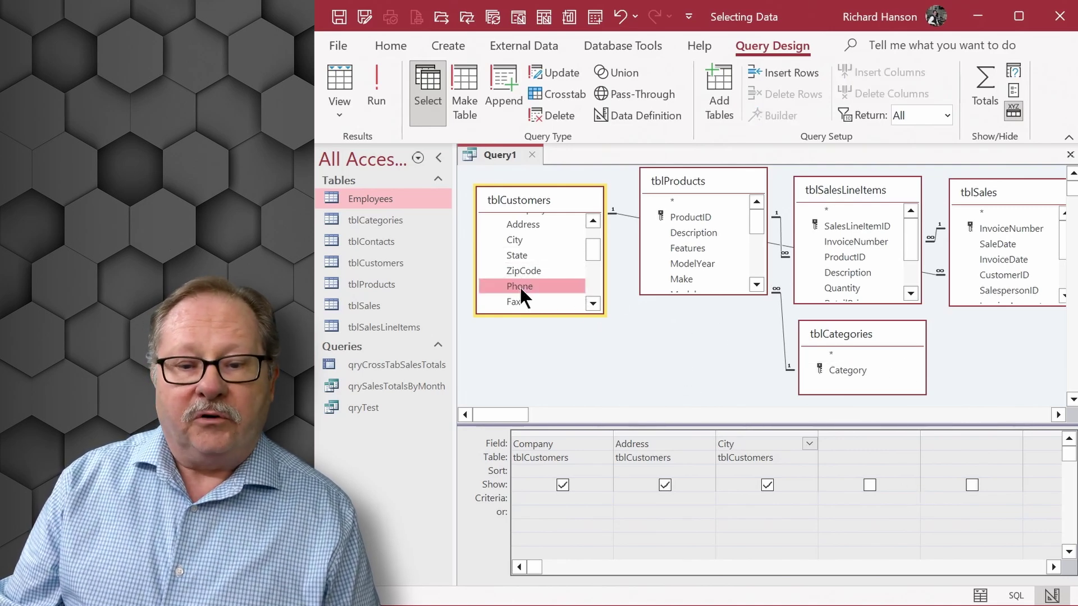
double_click(519, 285)
click(522, 270)
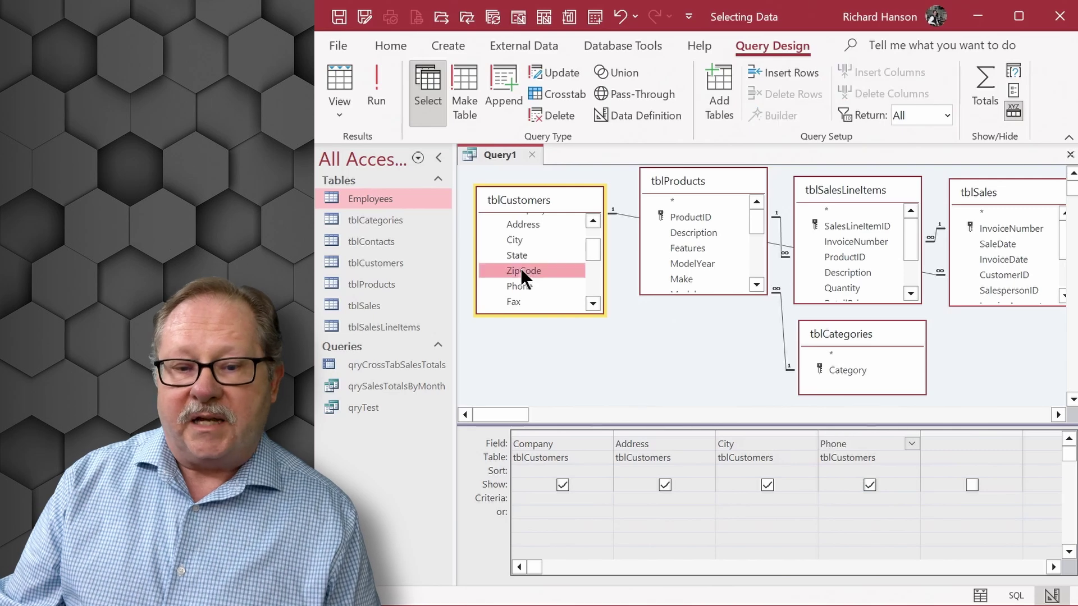
click(519, 254)
drag(514, 250, 830, 440)
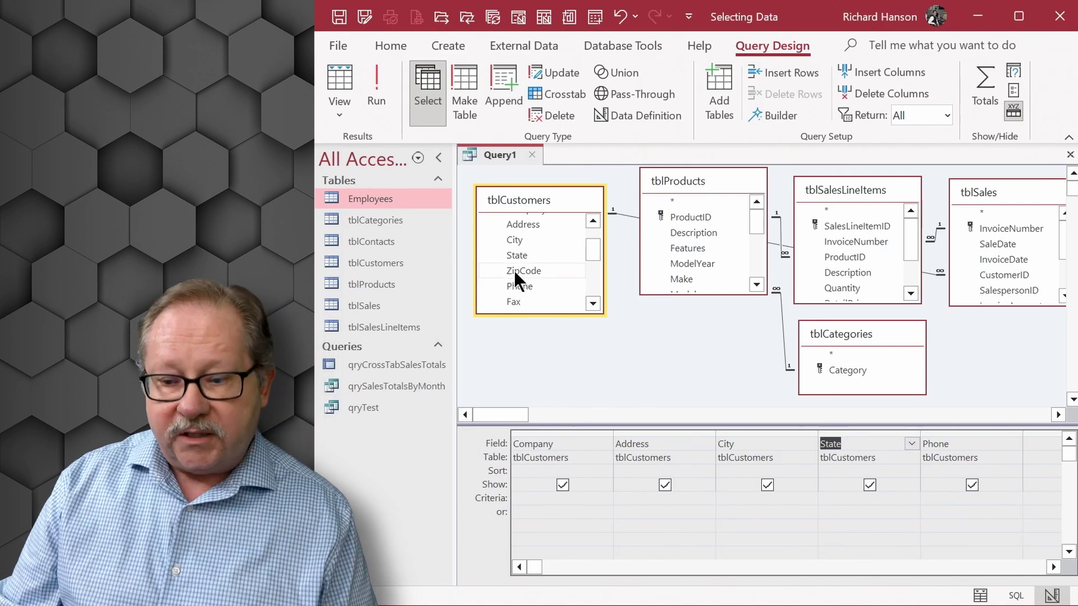
drag(513, 271, 941, 436)
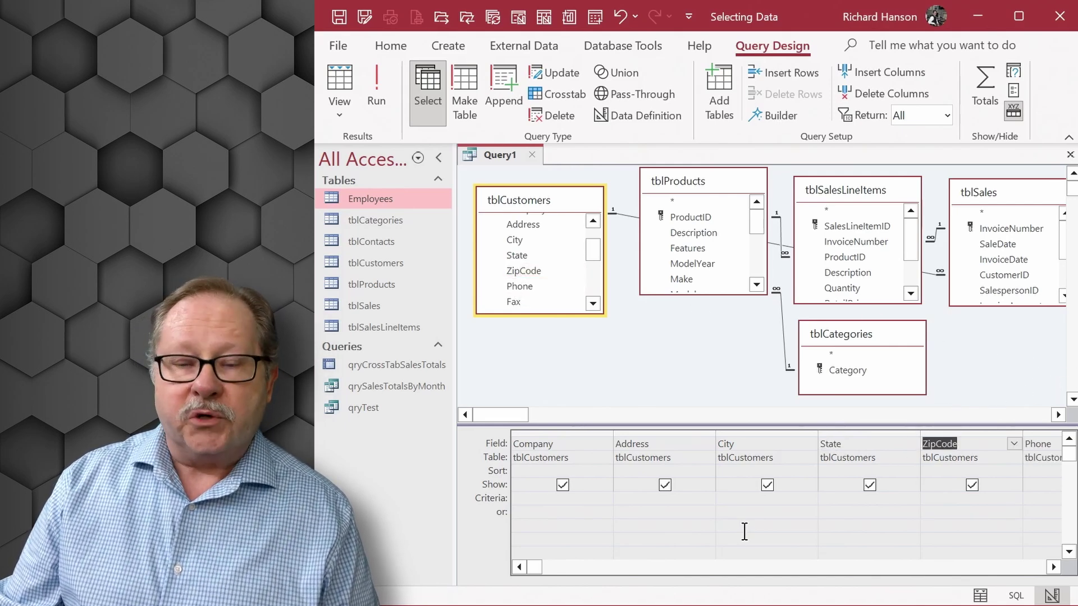
click(1052, 566)
click(1052, 567)
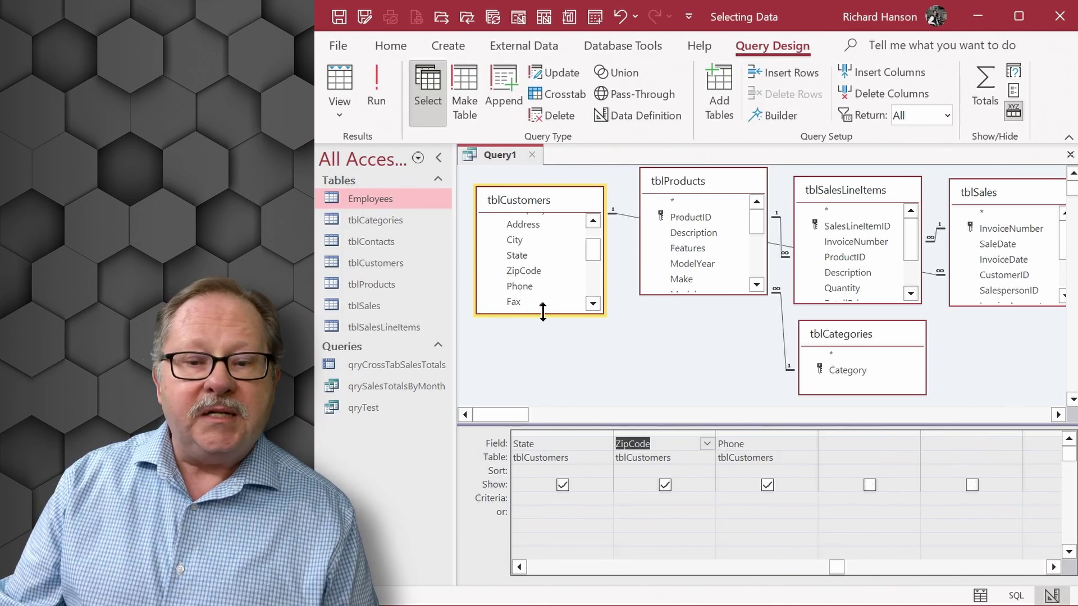
scroll(595, 224, up, 1)
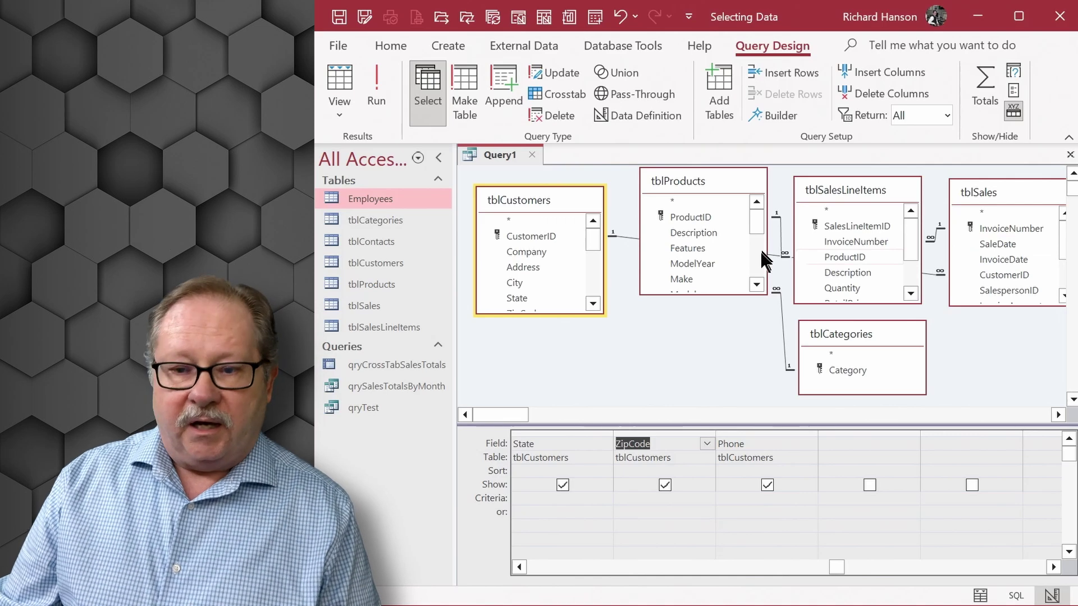
Add tblProducts' Description, Features and ModelYear fields to the design grid
double_click(683, 228)
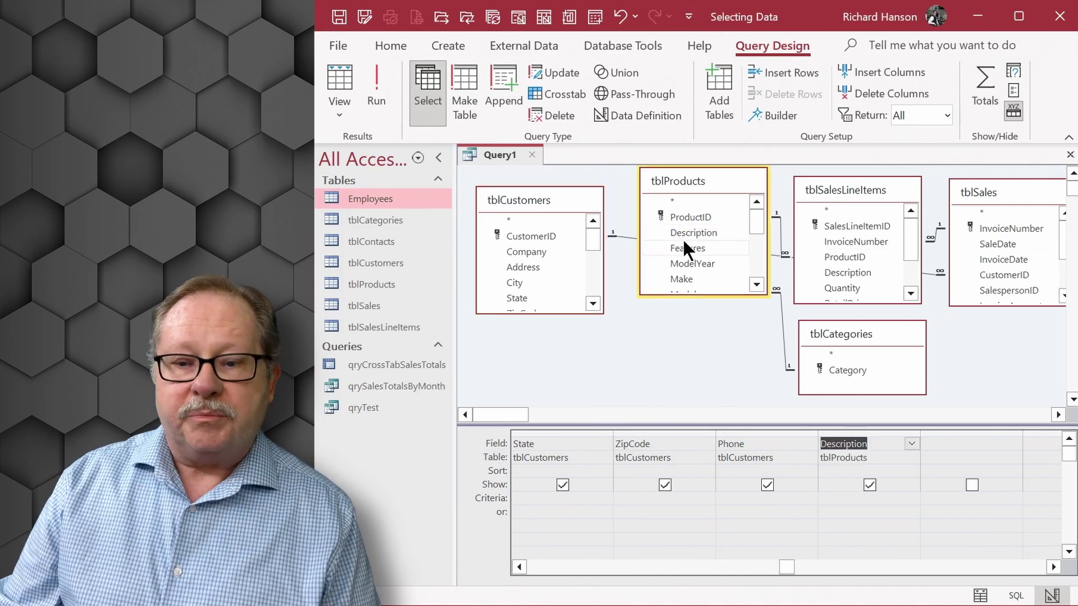
double_click(686, 248)
double_click(689, 262)
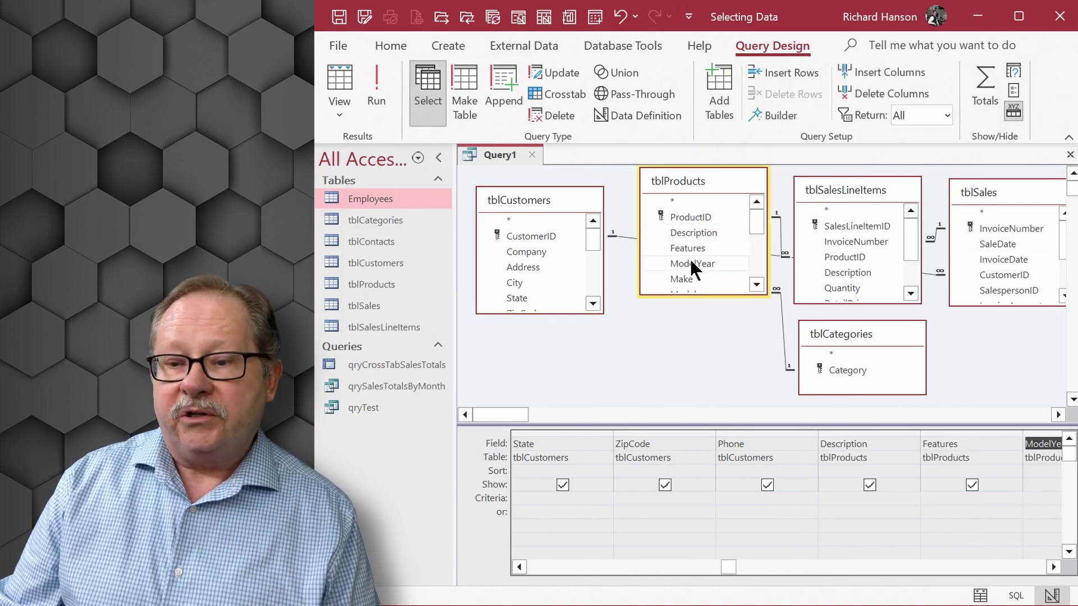
click(841, 240)
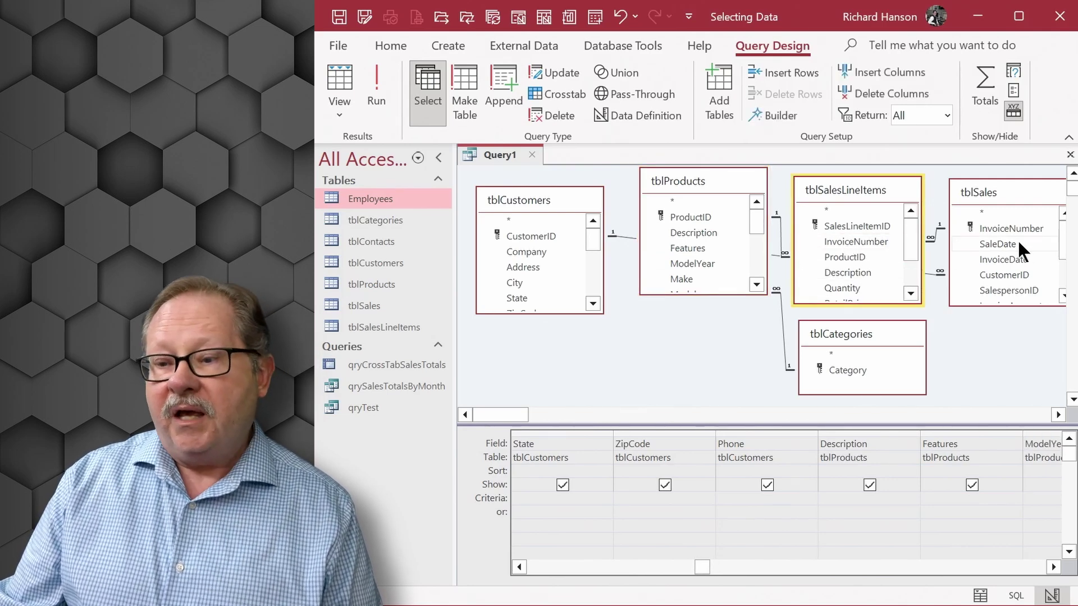
click(999, 242)
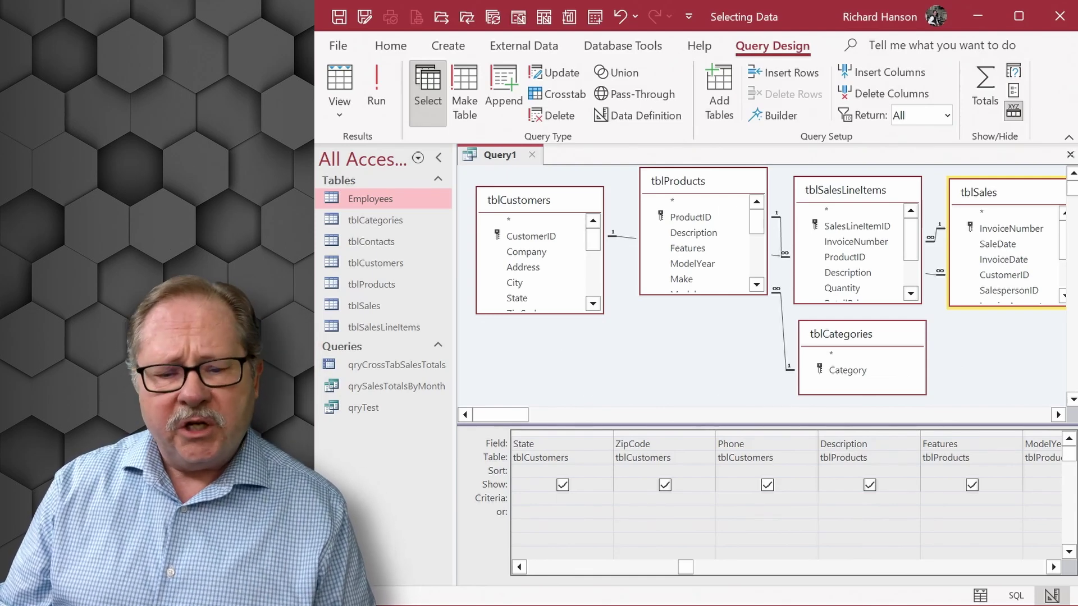
click(539, 566)
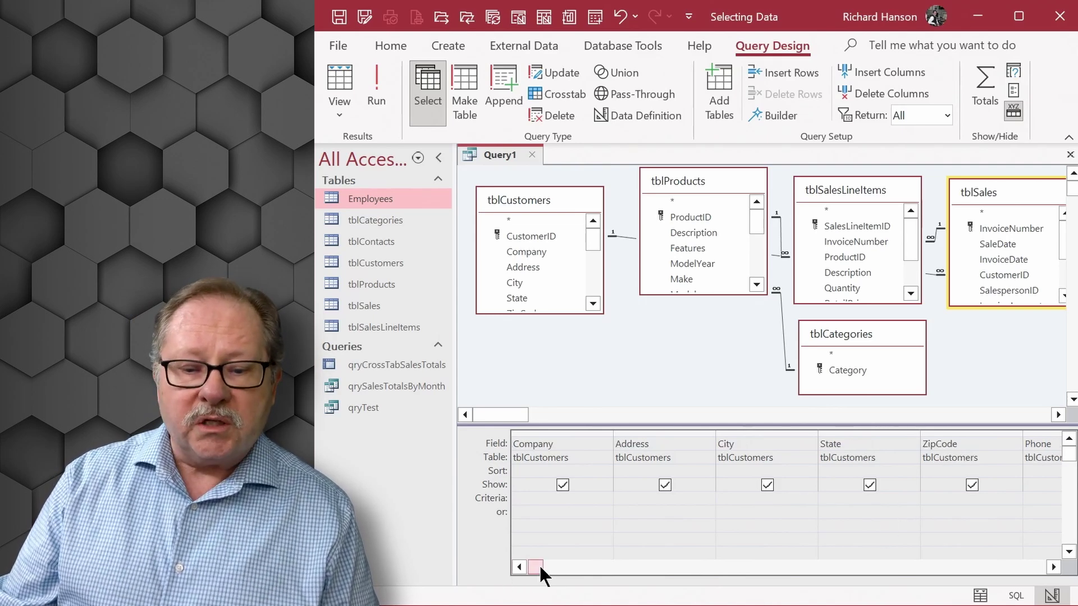
Set the State column's sort to Ascending
click(831, 501)
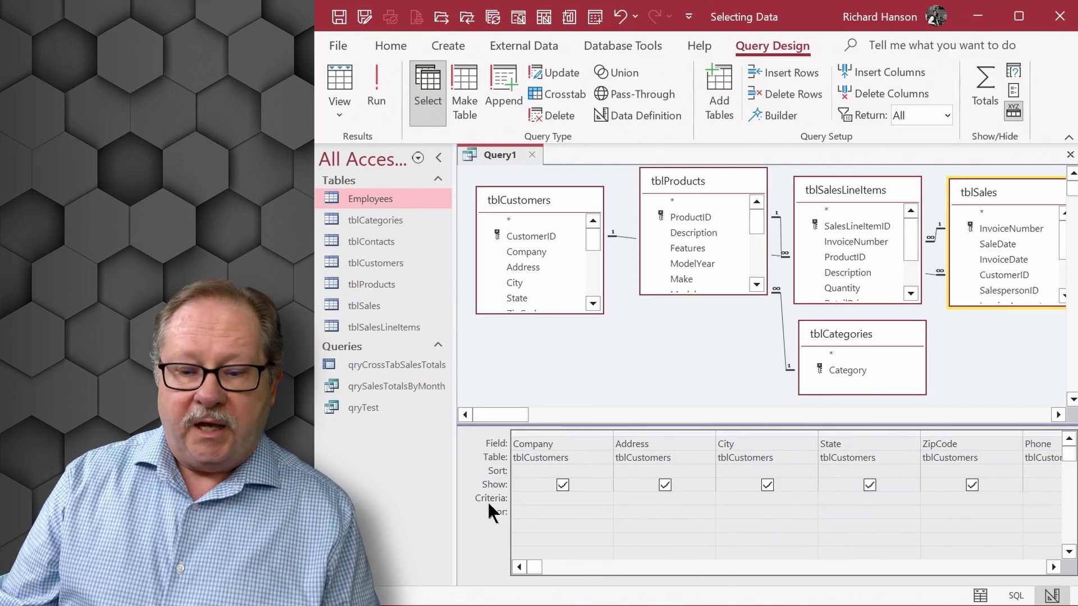
click(832, 470)
click(911, 471)
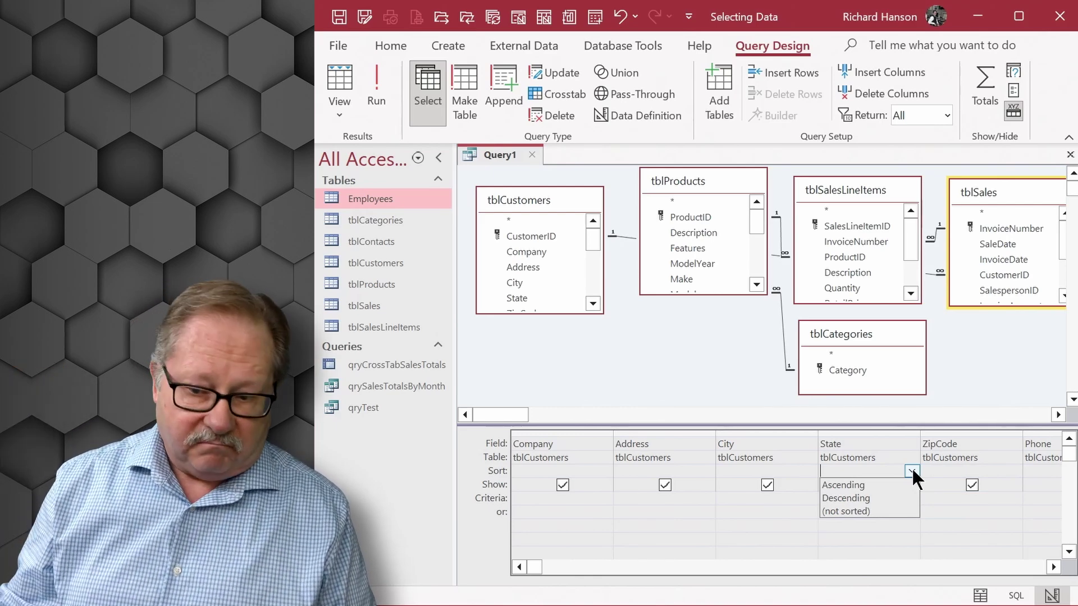
click(856, 484)
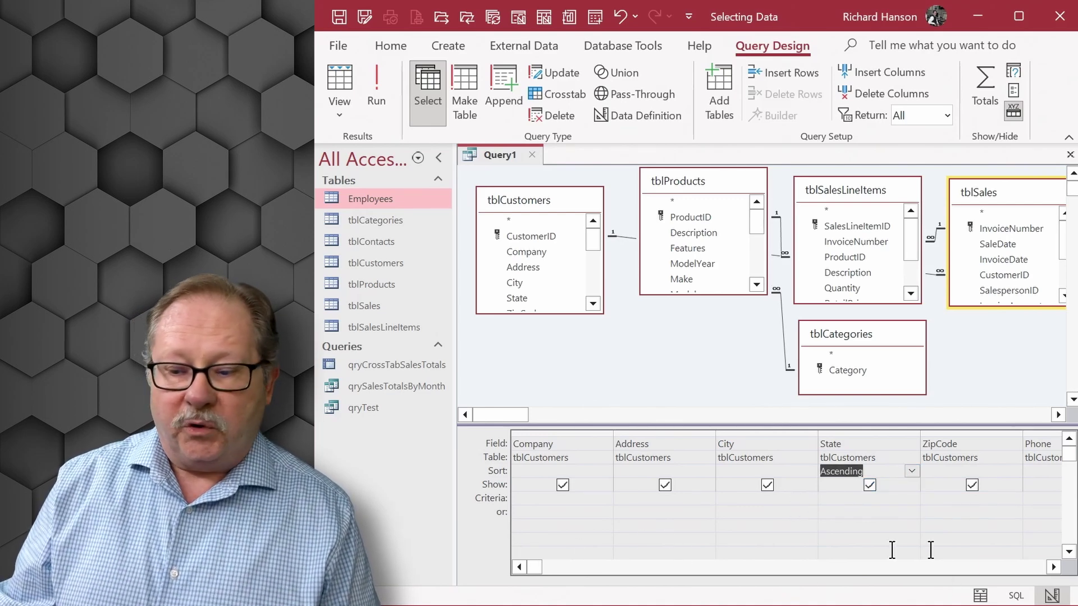
Set the SaleDate column's sort to Ascending
click(1052, 567)
click(1052, 567)
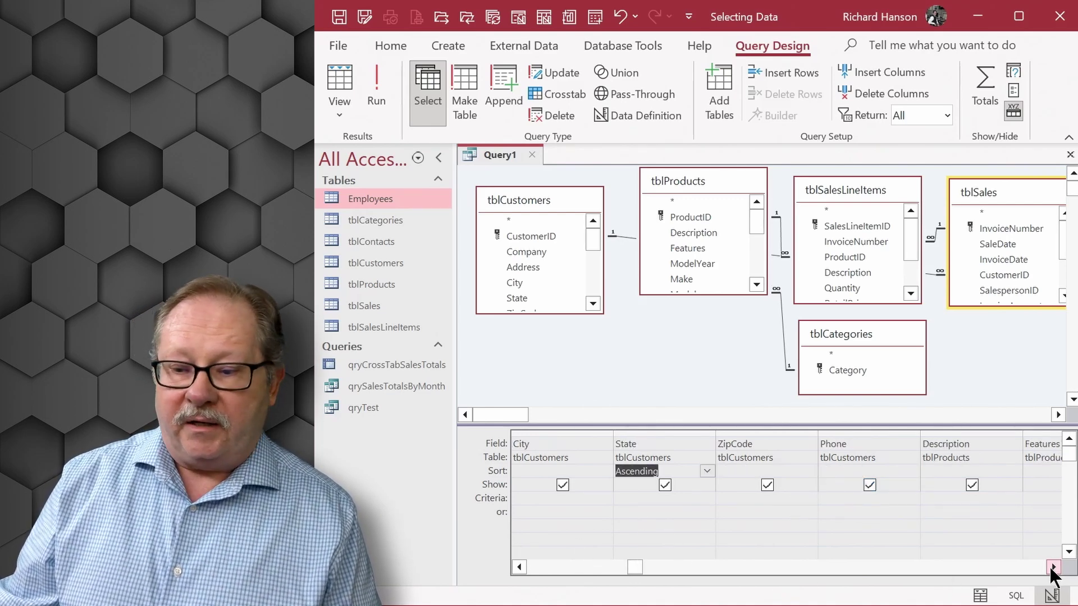
click(1053, 567)
click(1052, 567)
click(1053, 567)
click(1052, 567)
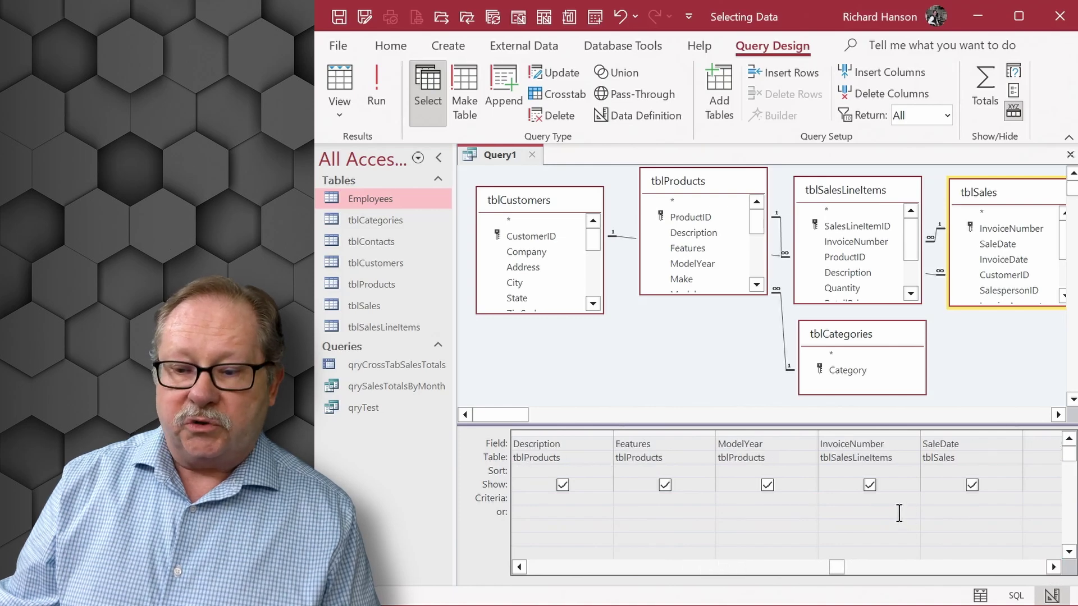
click(961, 470)
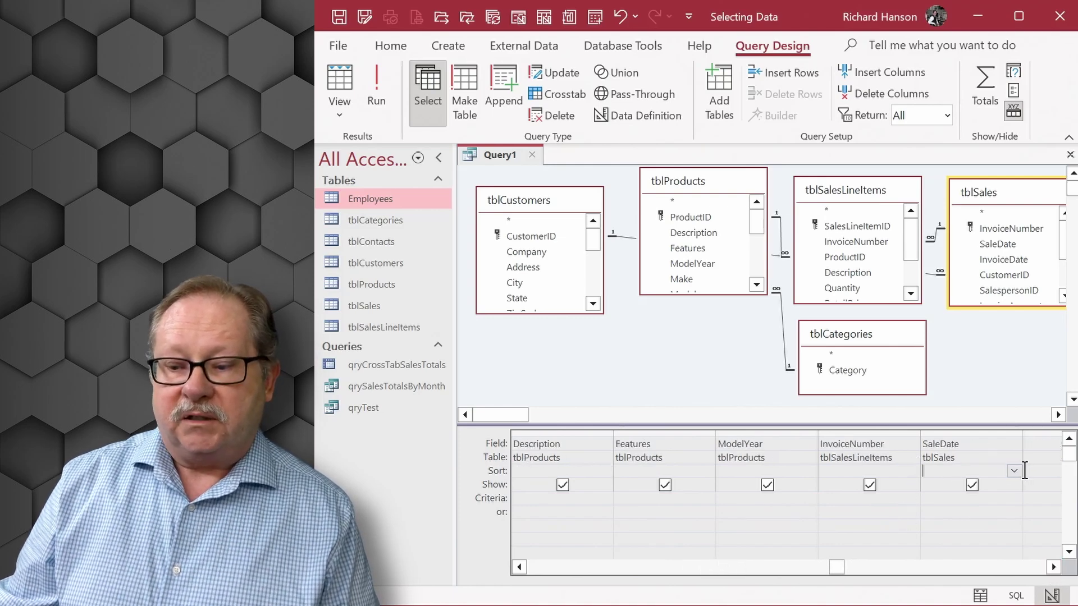
click(1013, 470)
click(979, 482)
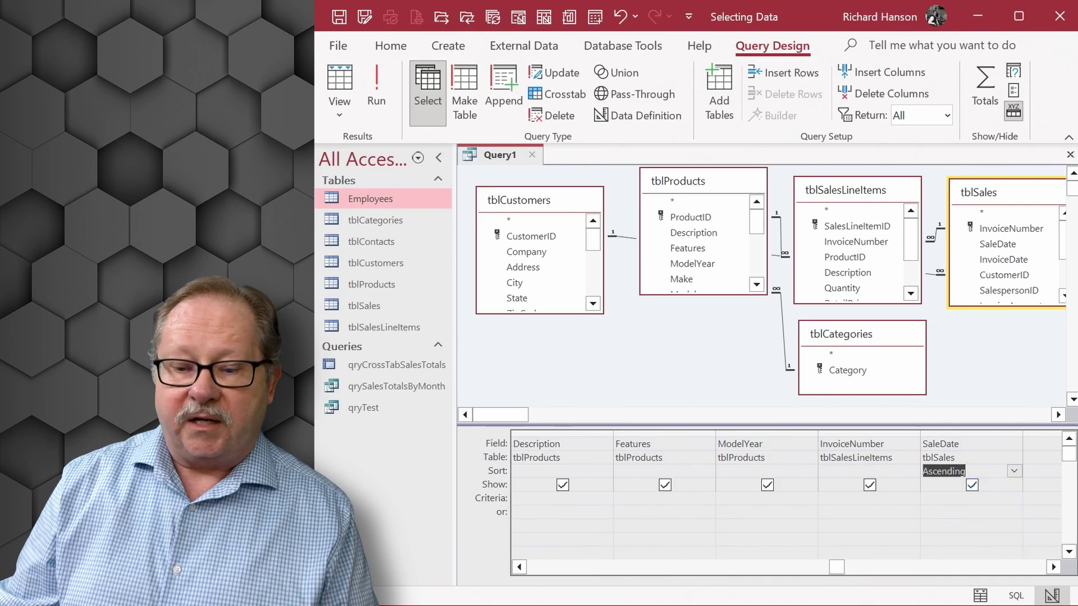
drag(832, 564, 532, 570)
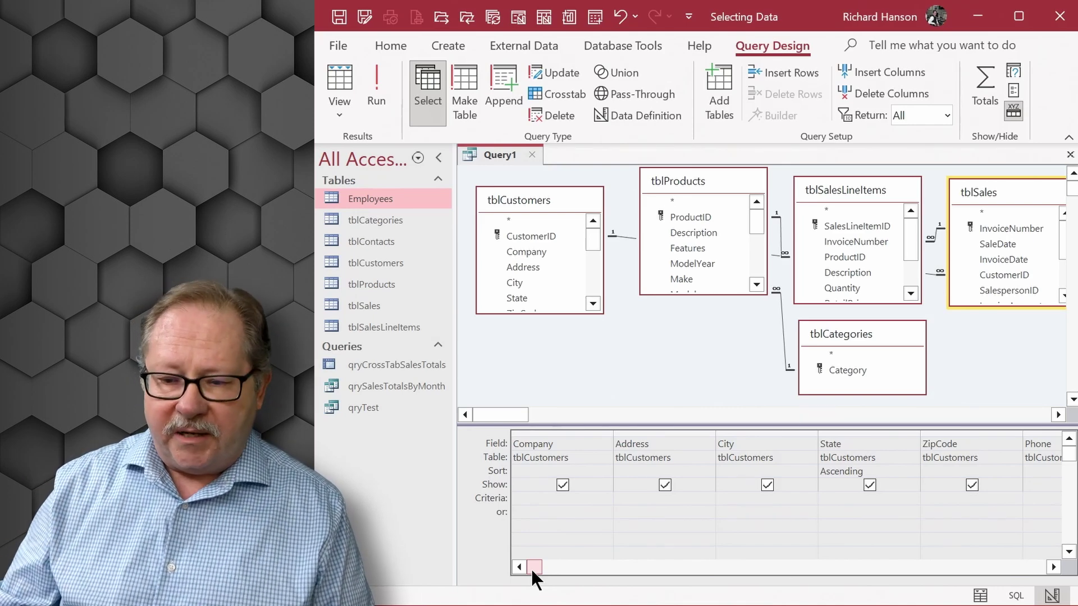
Add a second, hidden State column after SaleDate, sorted Ascending
click(1053, 567)
click(1053, 567)
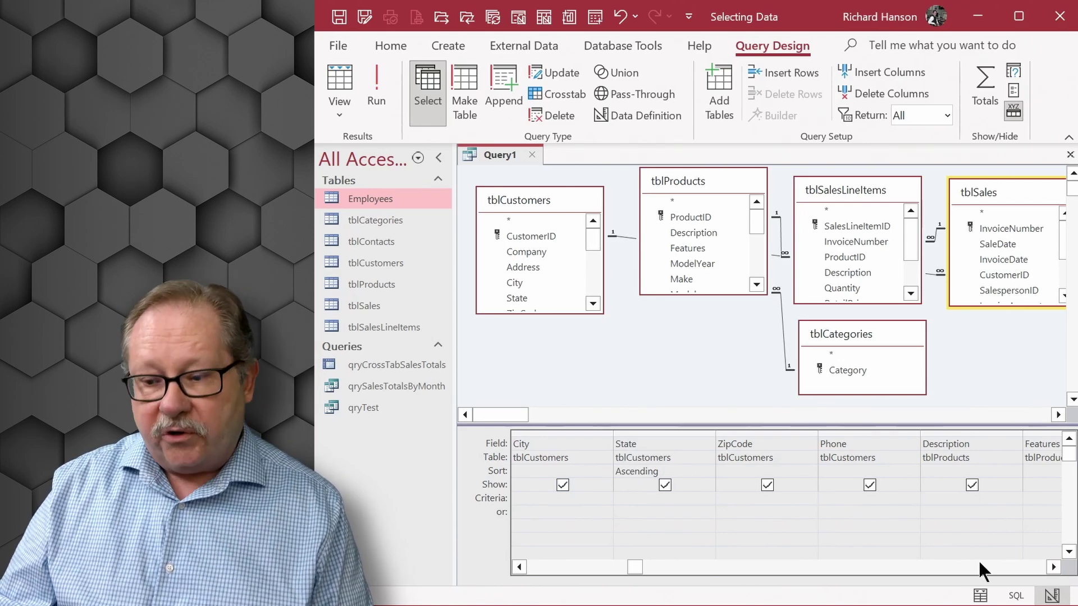
click(1053, 567)
click(1054, 567)
click(1053, 567)
click(1053, 567)
click(1053, 567)
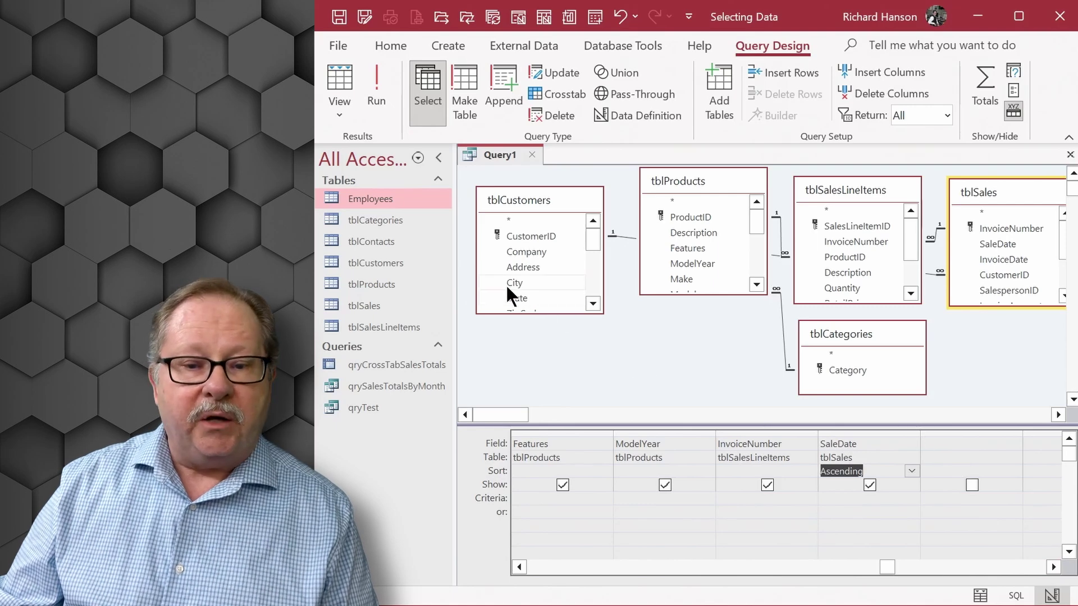
drag(533, 298, 977, 443)
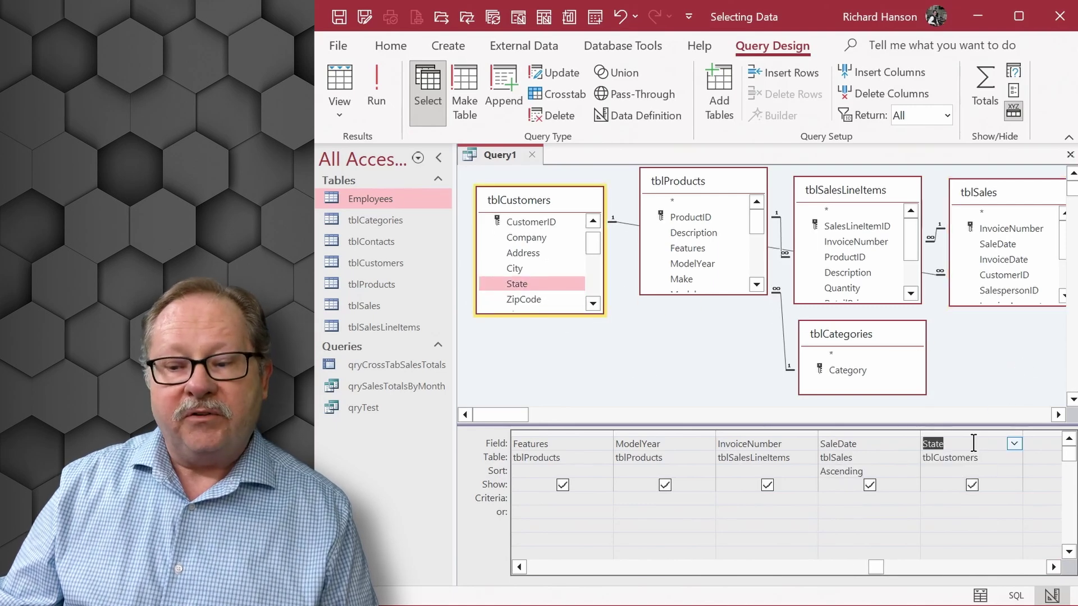
click(972, 484)
click(988, 472)
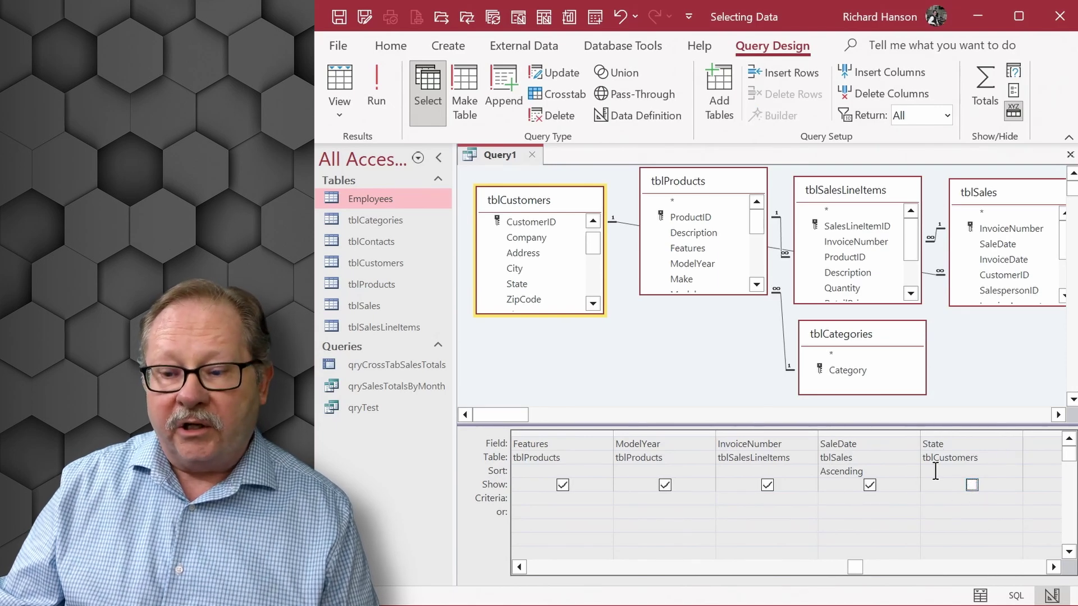
click(1010, 471)
click(946, 485)
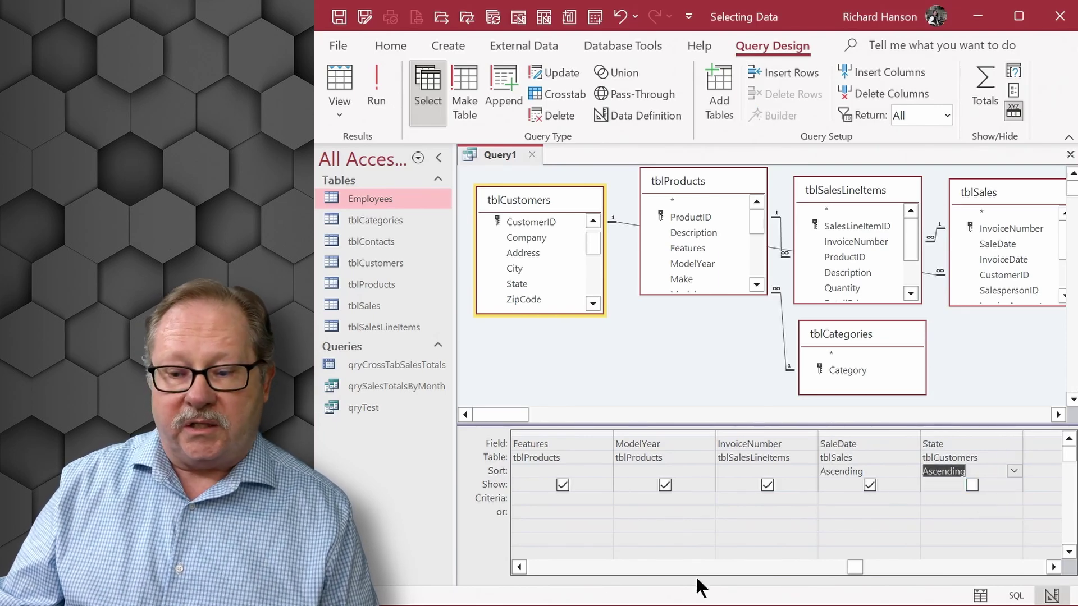
Set the original State column's sort to (not sorted)
click(544, 566)
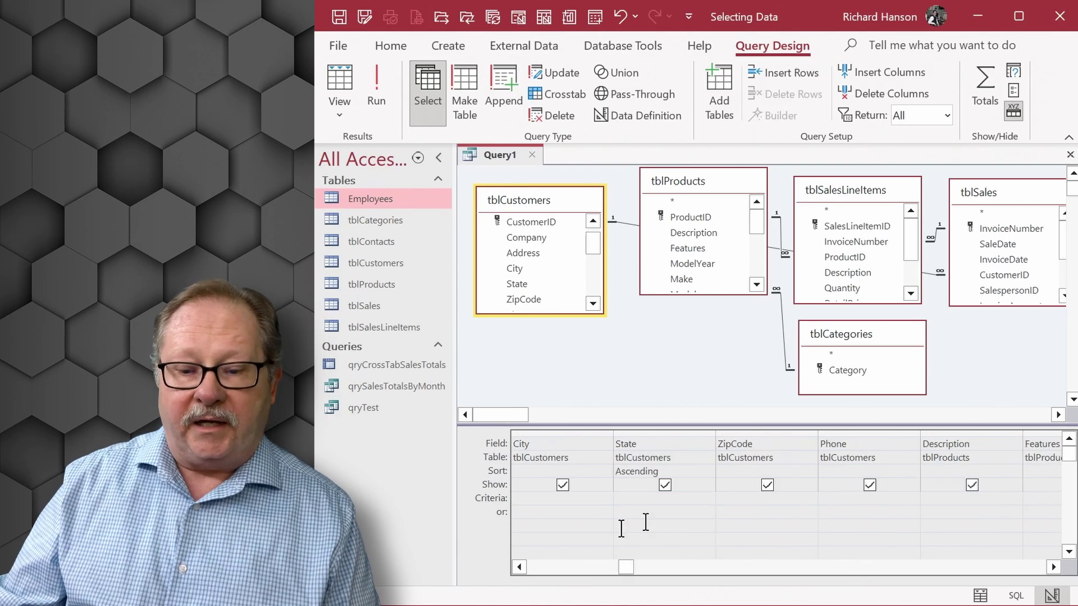
click(689, 473)
click(707, 472)
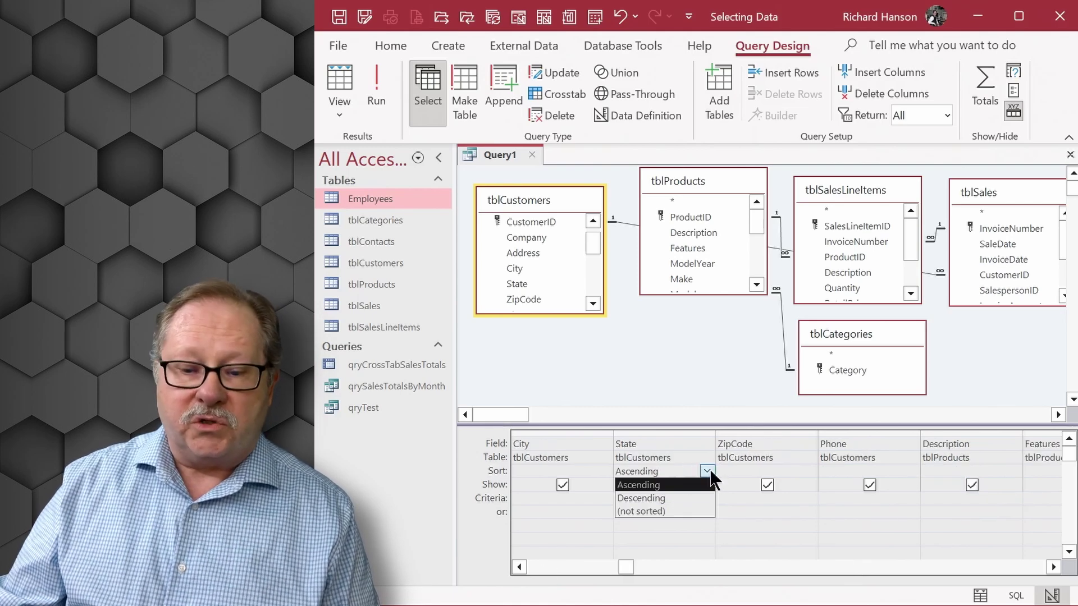
click(669, 511)
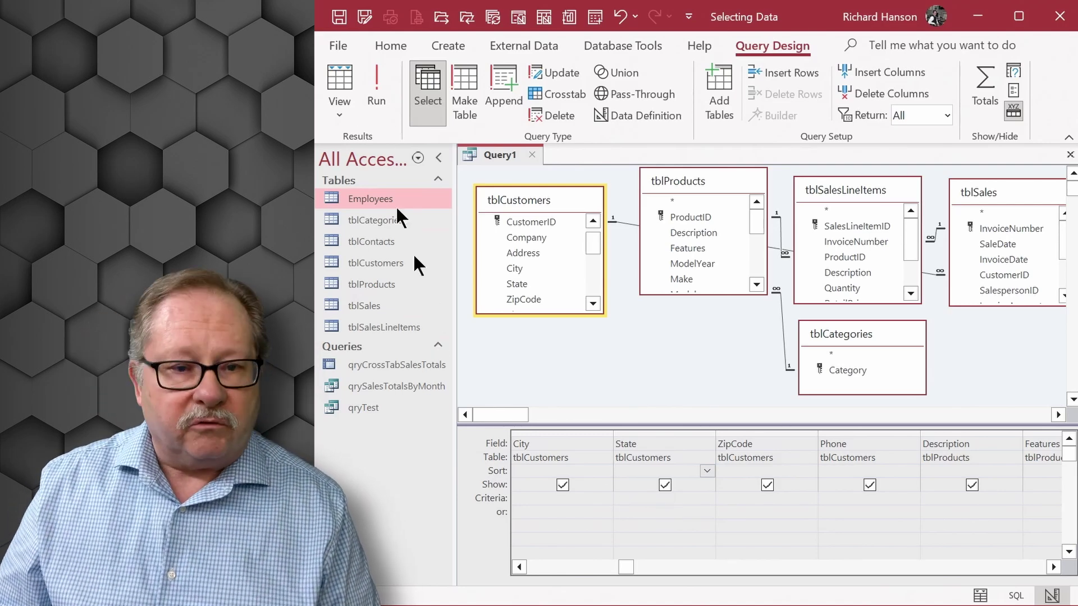
Run the query and review its 88 records ordered by SaleDate, checking SaleDate and InvoiceNumber
click(333, 75)
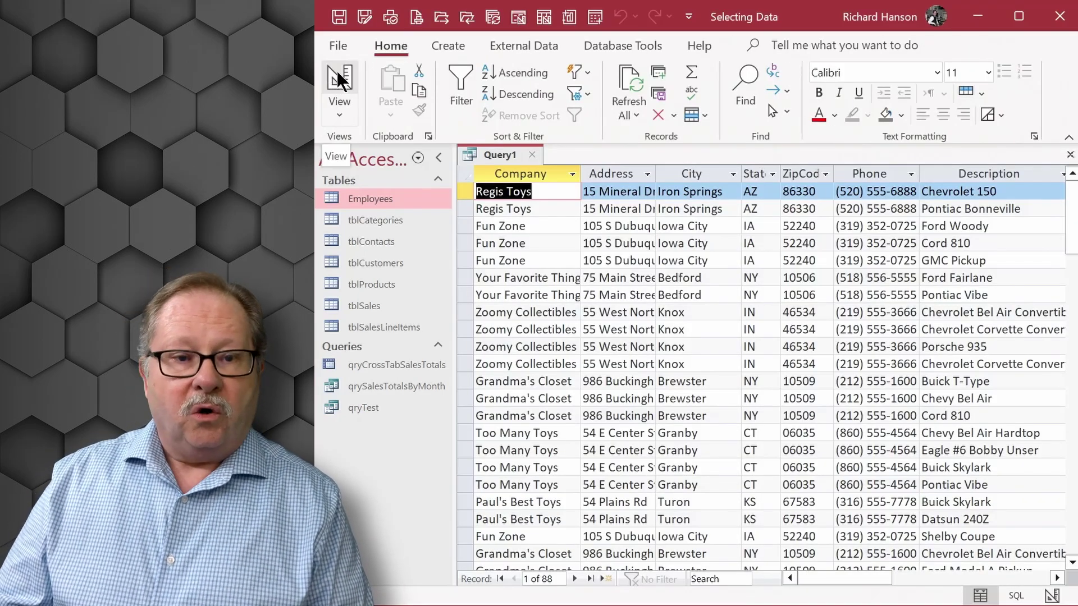
click(339, 84)
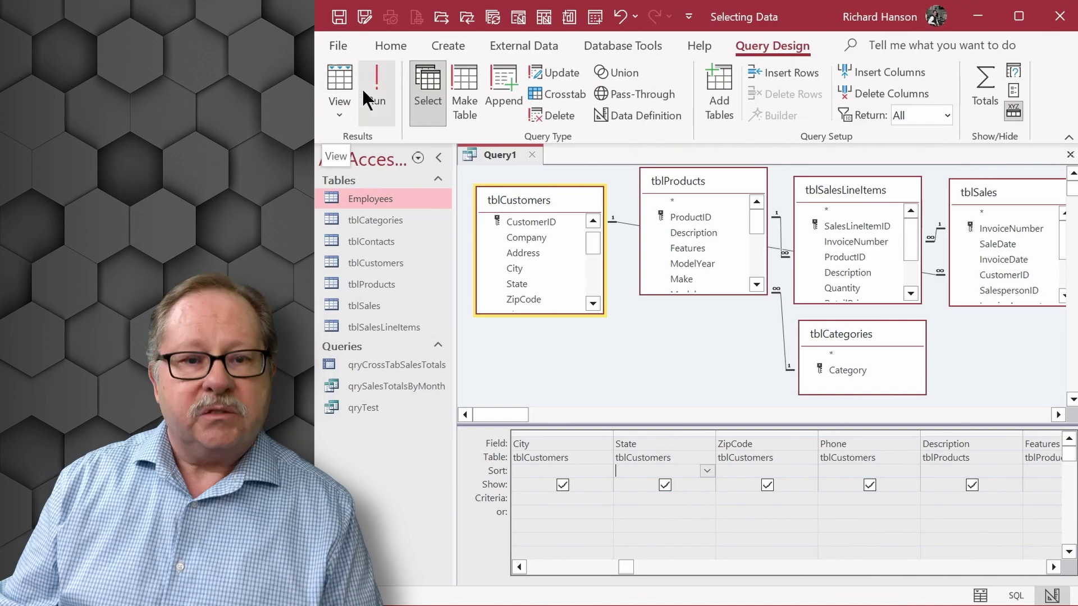
click(365, 93)
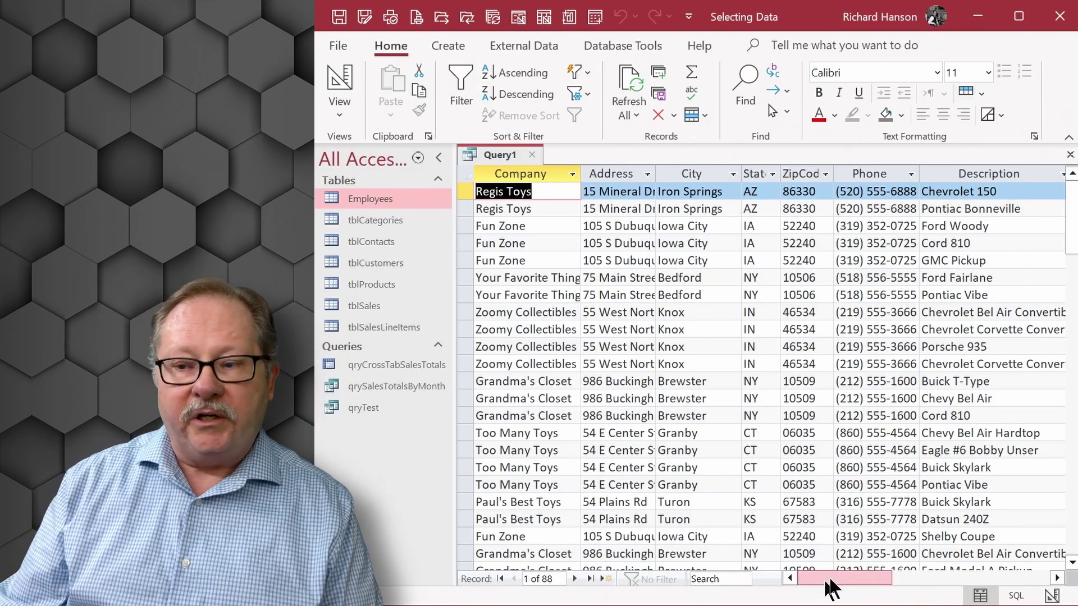
drag(830, 588, 898, 587)
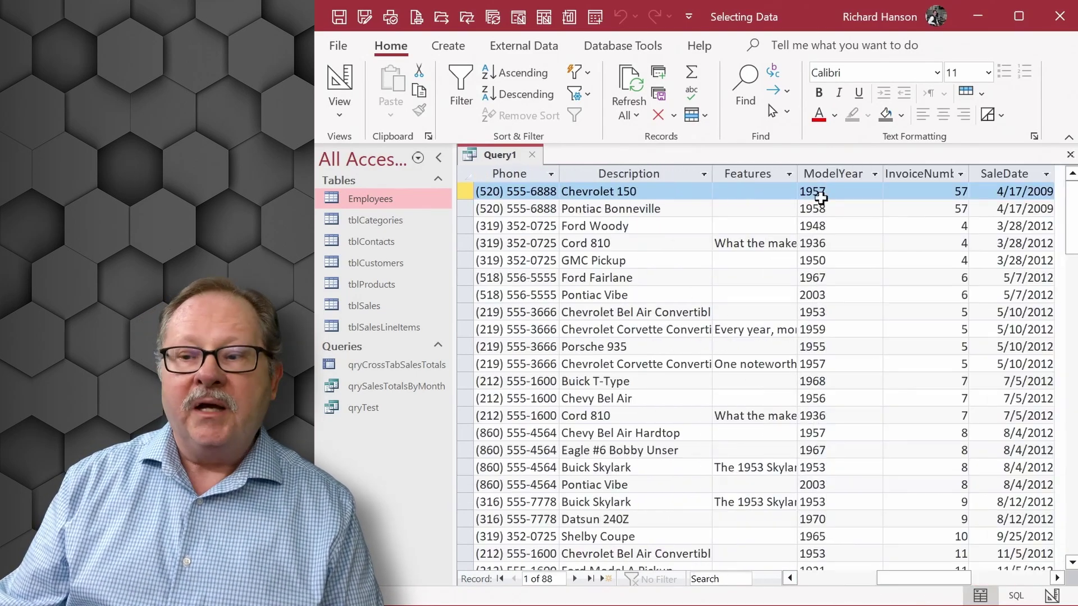
click(1005, 177)
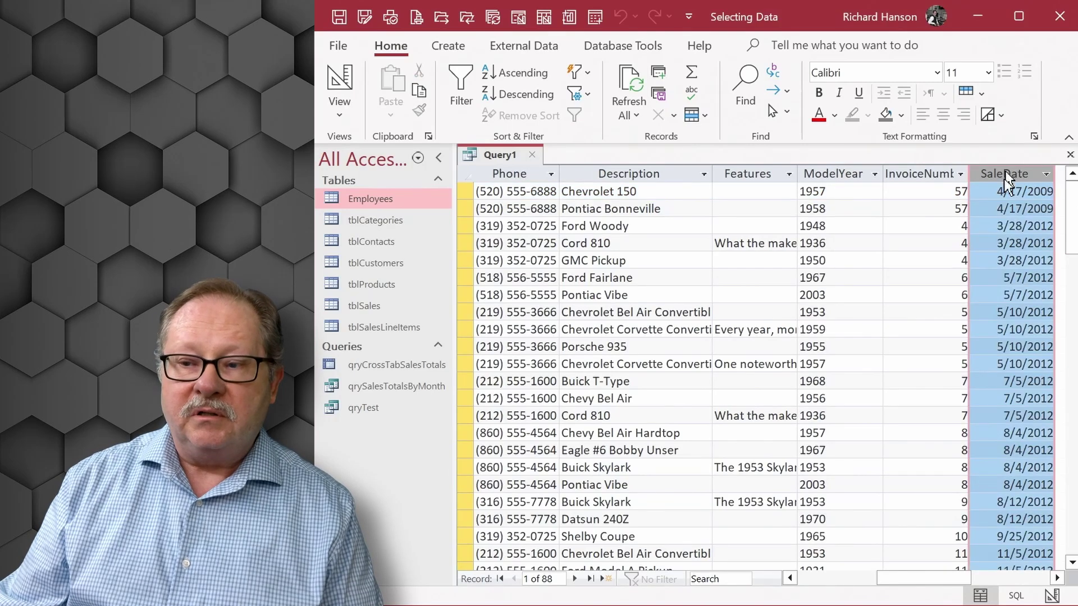
click(917, 171)
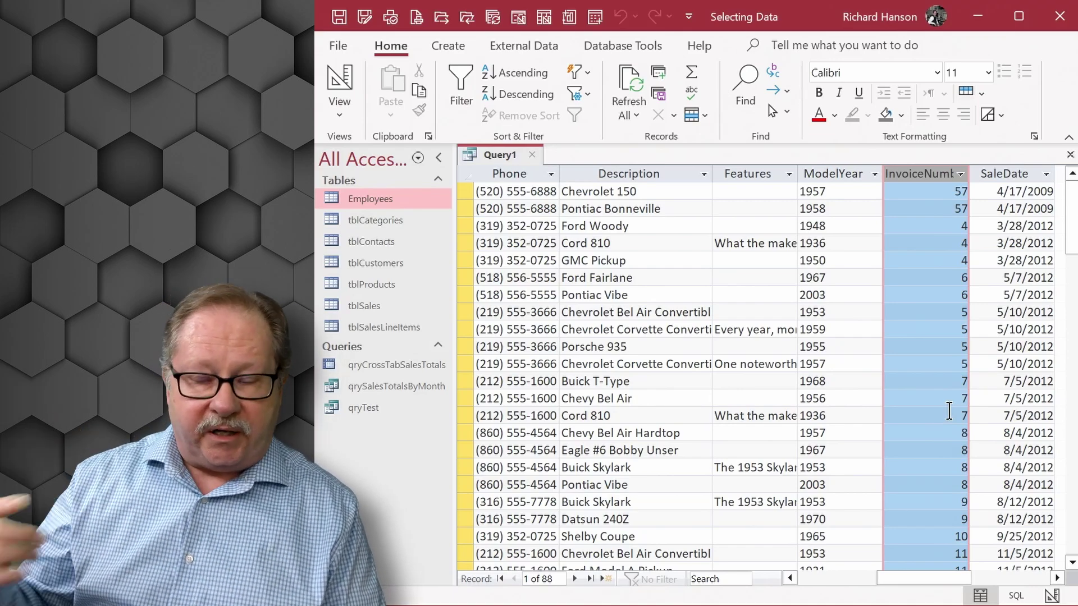
click(801, 579)
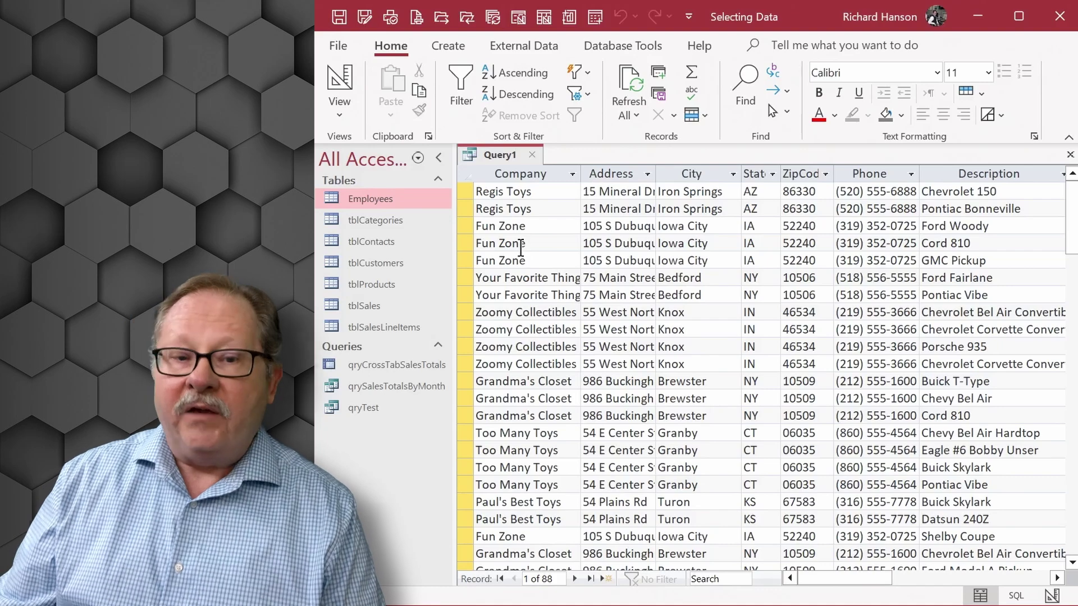
Open the Print dialog for Query1 from File > Print, then cancel without printing
click(340, 46)
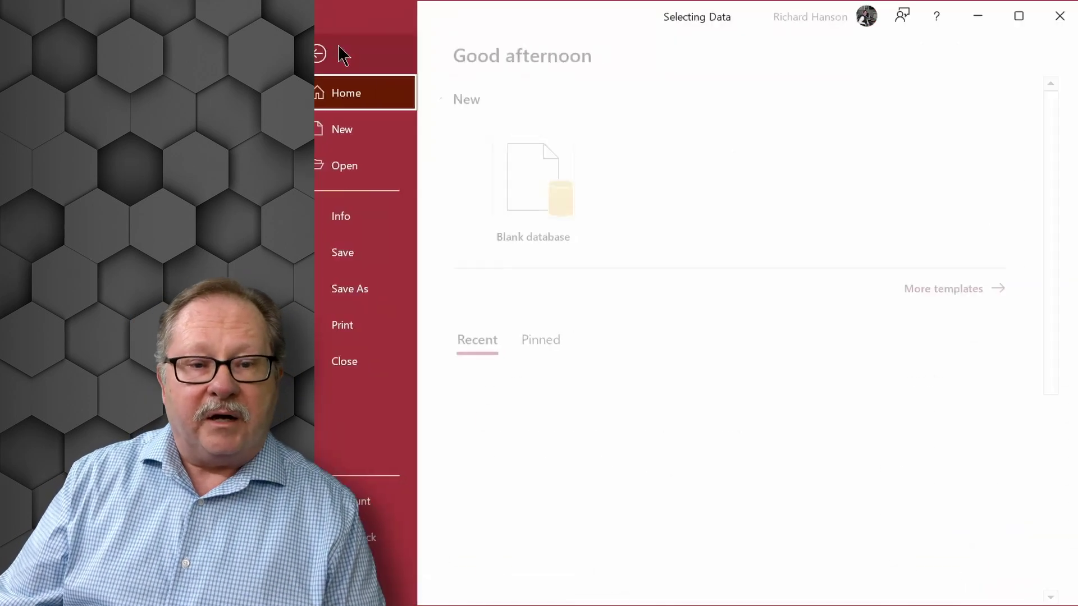
click(360, 332)
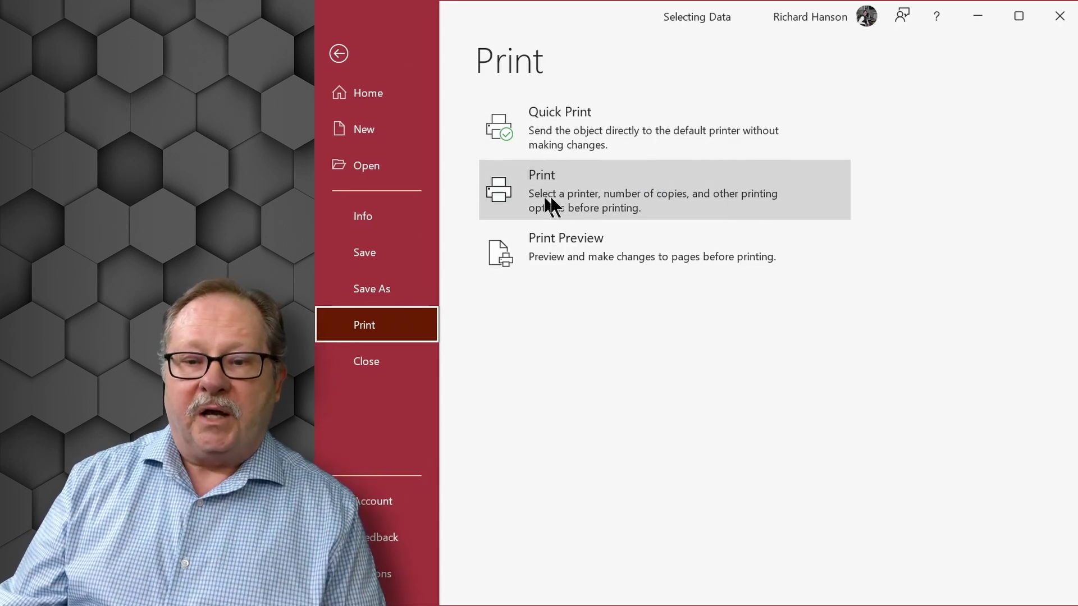
click(549, 200)
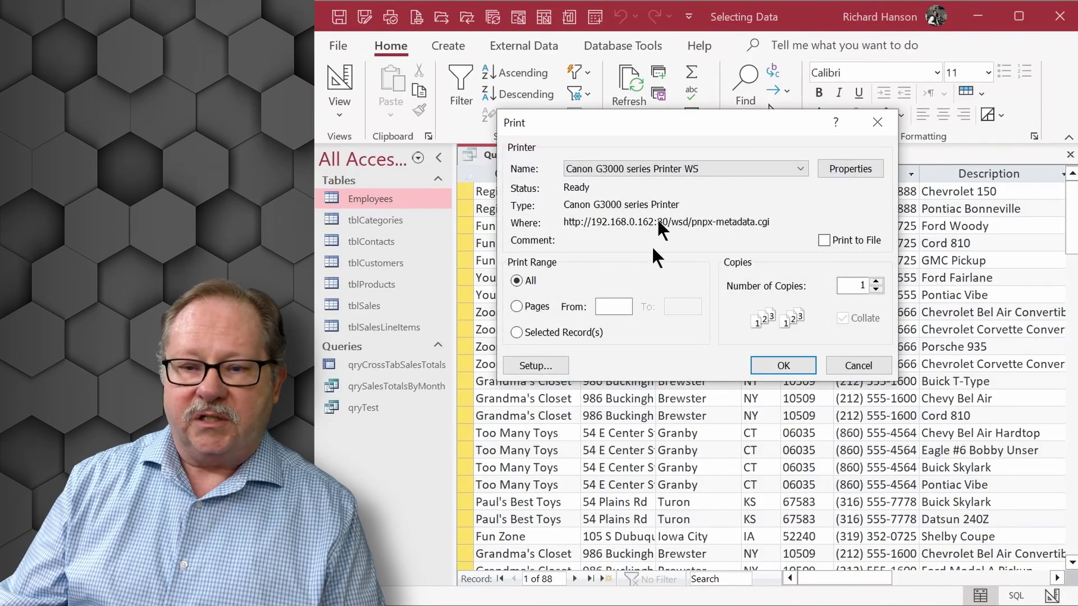
click(837, 366)
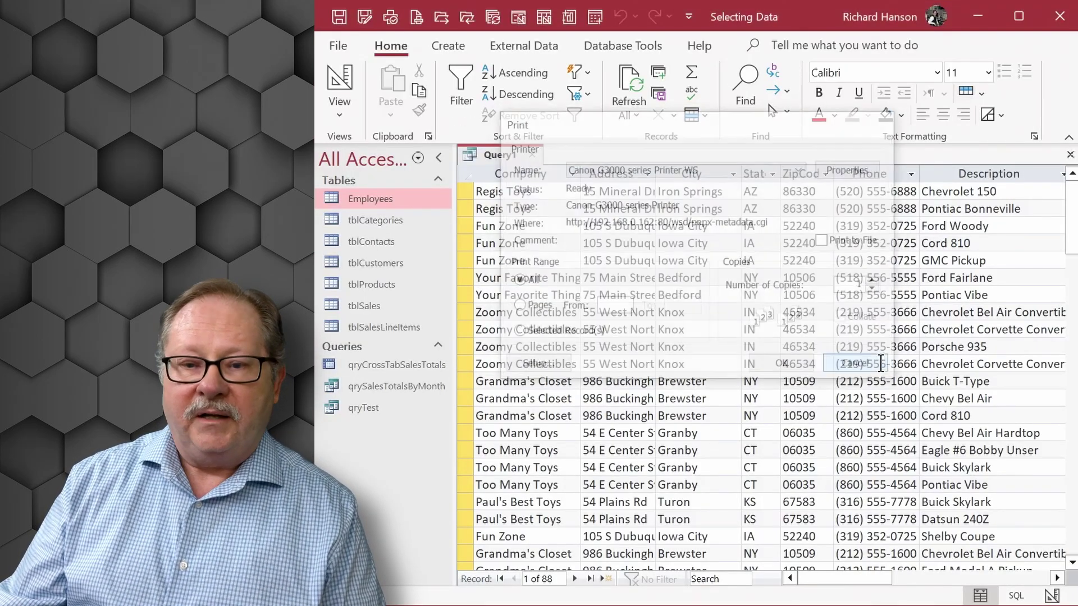
click(335, 50)
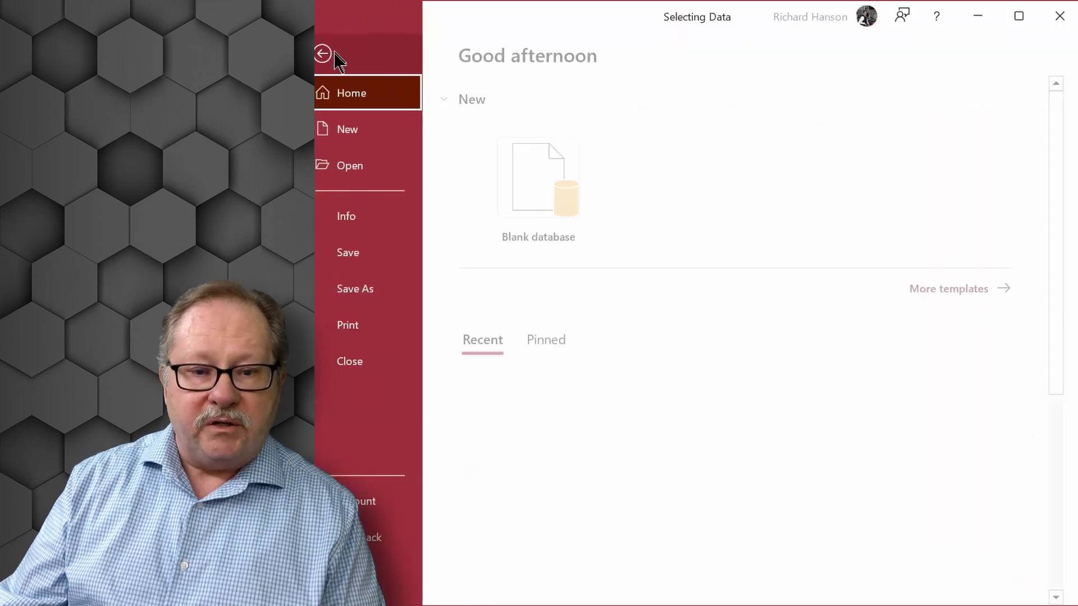
Print-preview the query results, page through to page 3, then close the preview
click(372, 330)
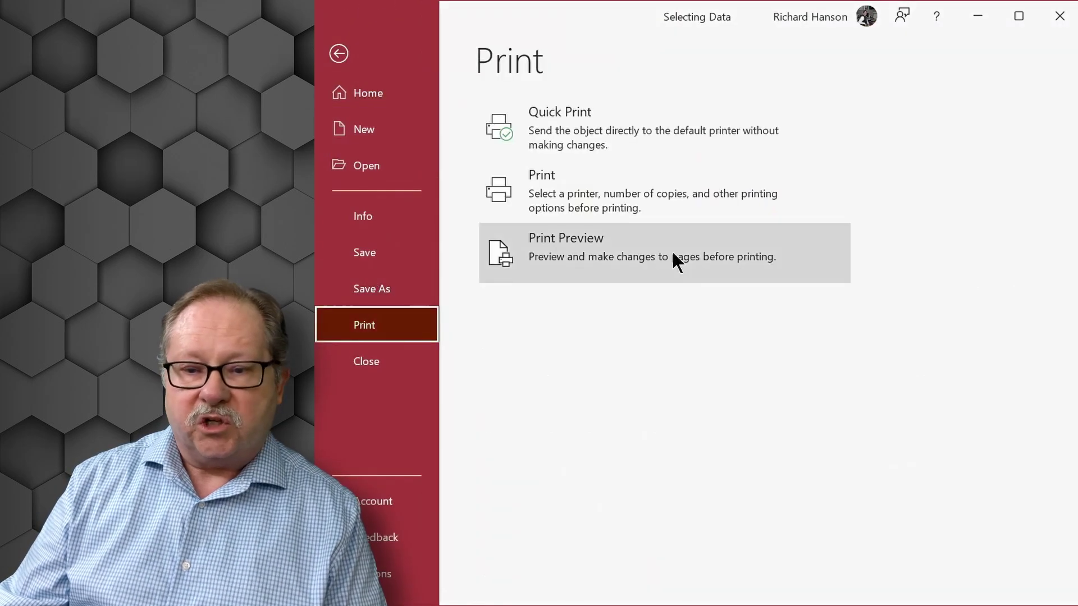
click(621, 251)
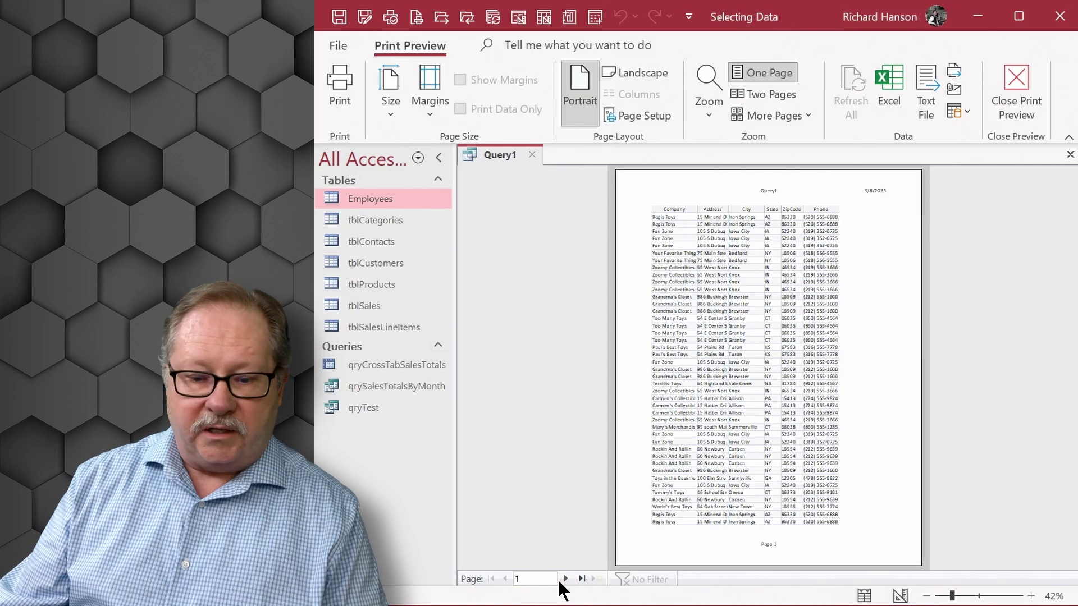
click(566, 579)
click(566, 578)
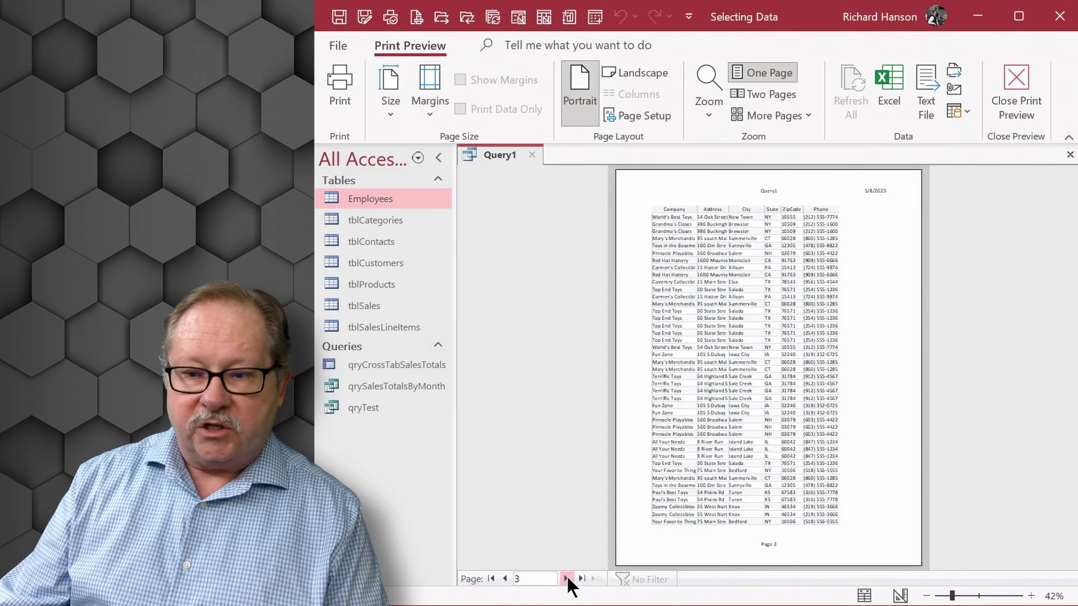
click(505, 579)
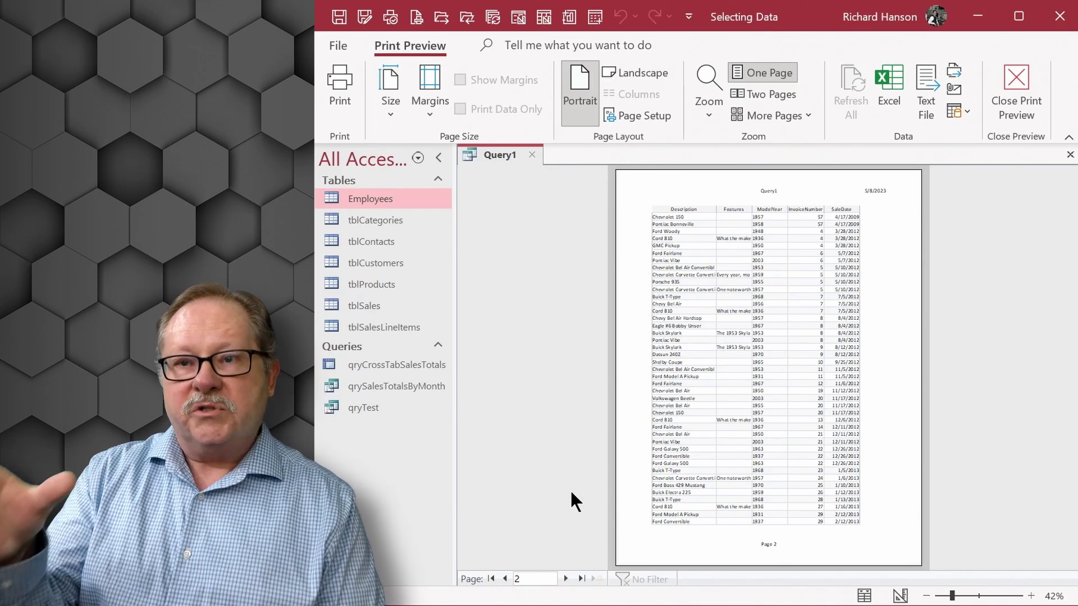
click(565, 579)
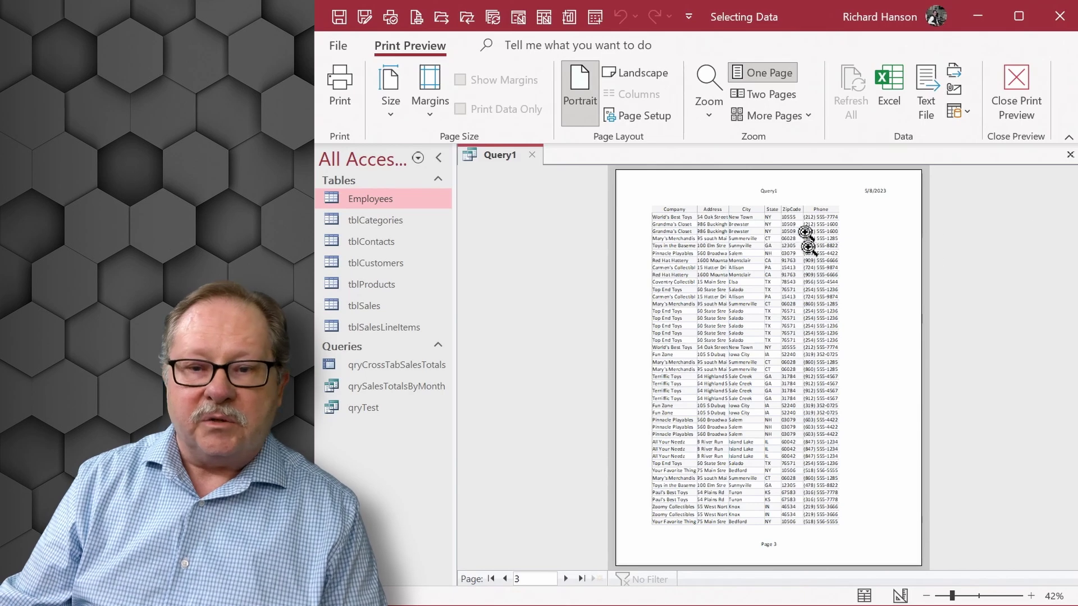
click(1019, 81)
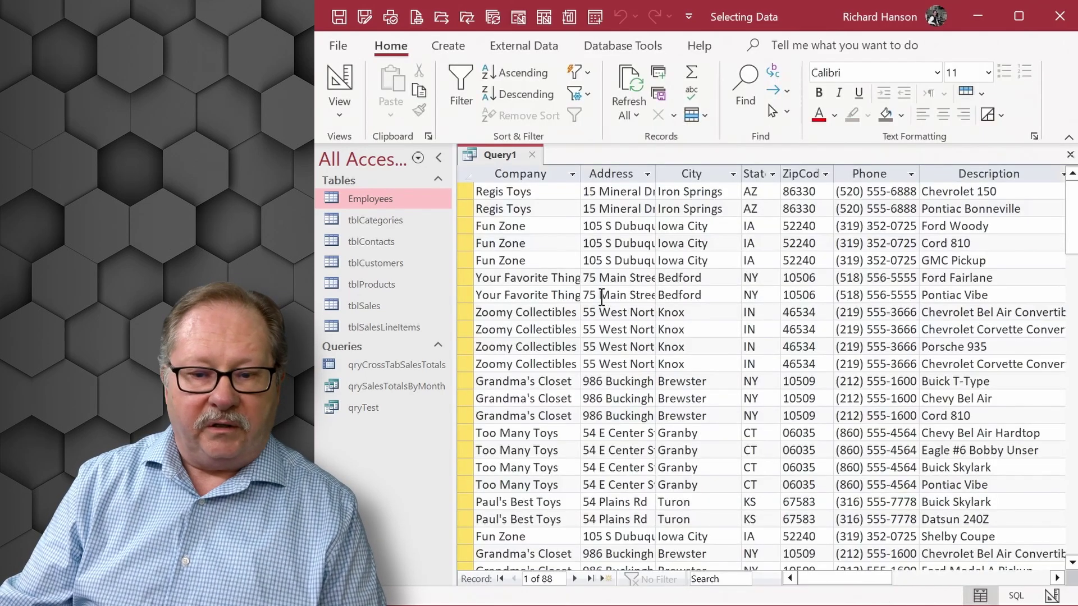